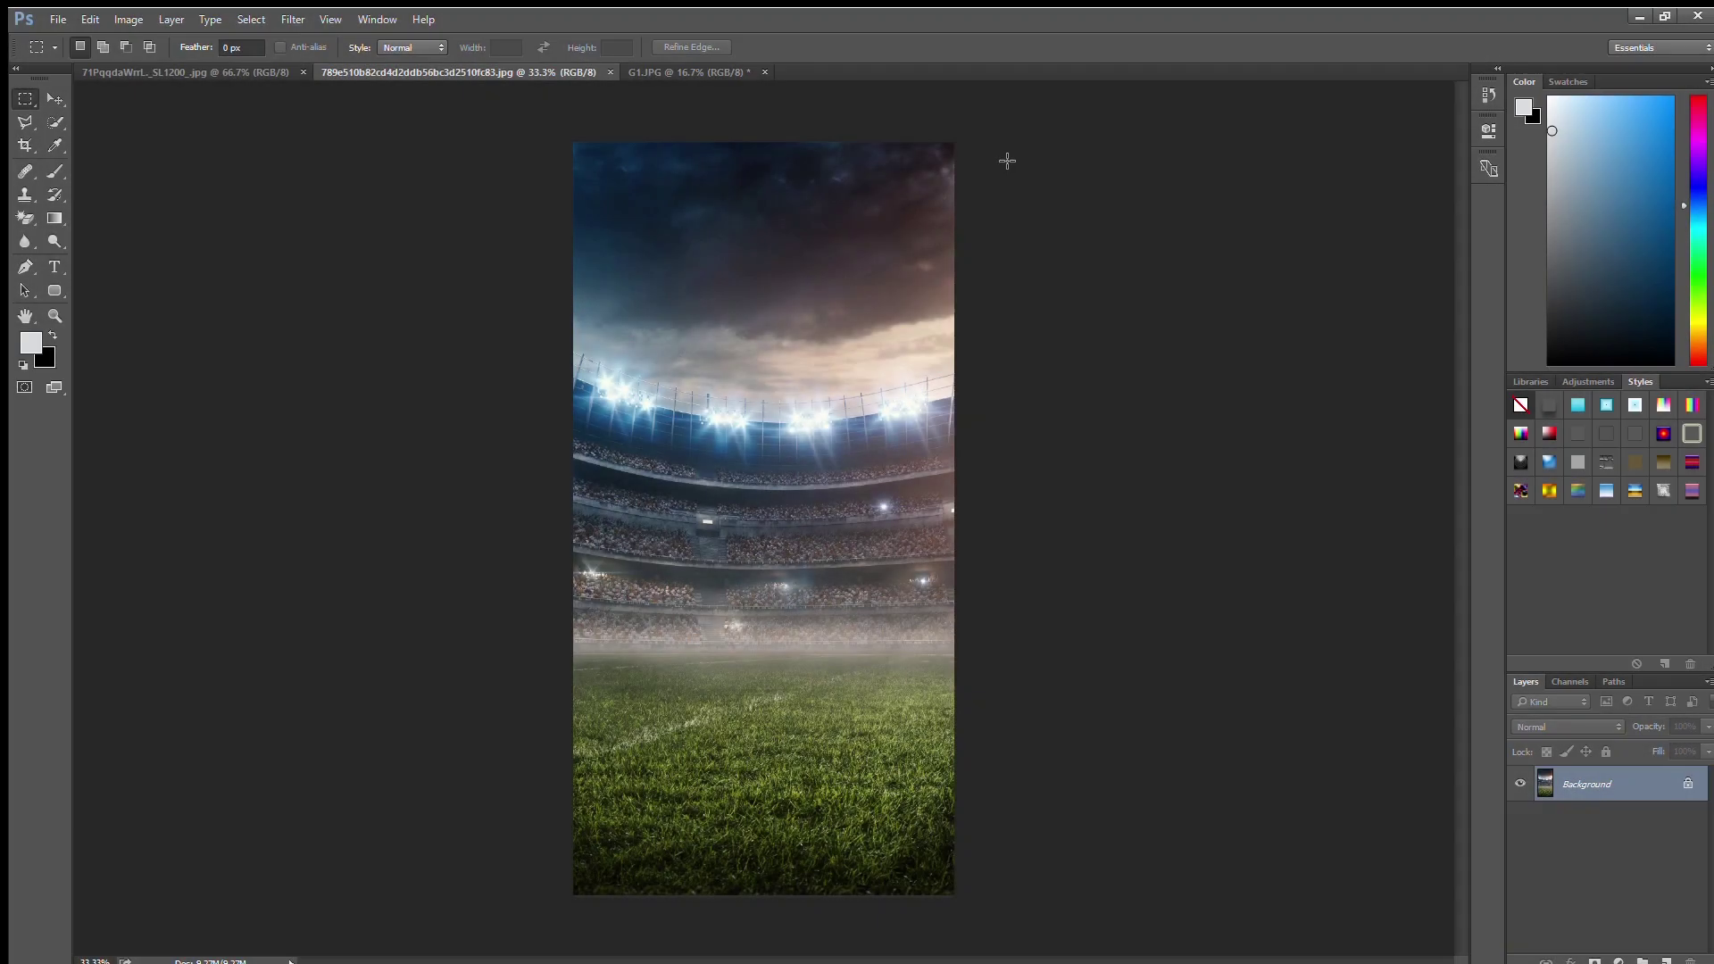
Bring the G1.JPG photo of the boy and ball to the front, with the Quick Selection tool ready.
left_click(678, 72)
left_click(54, 123)
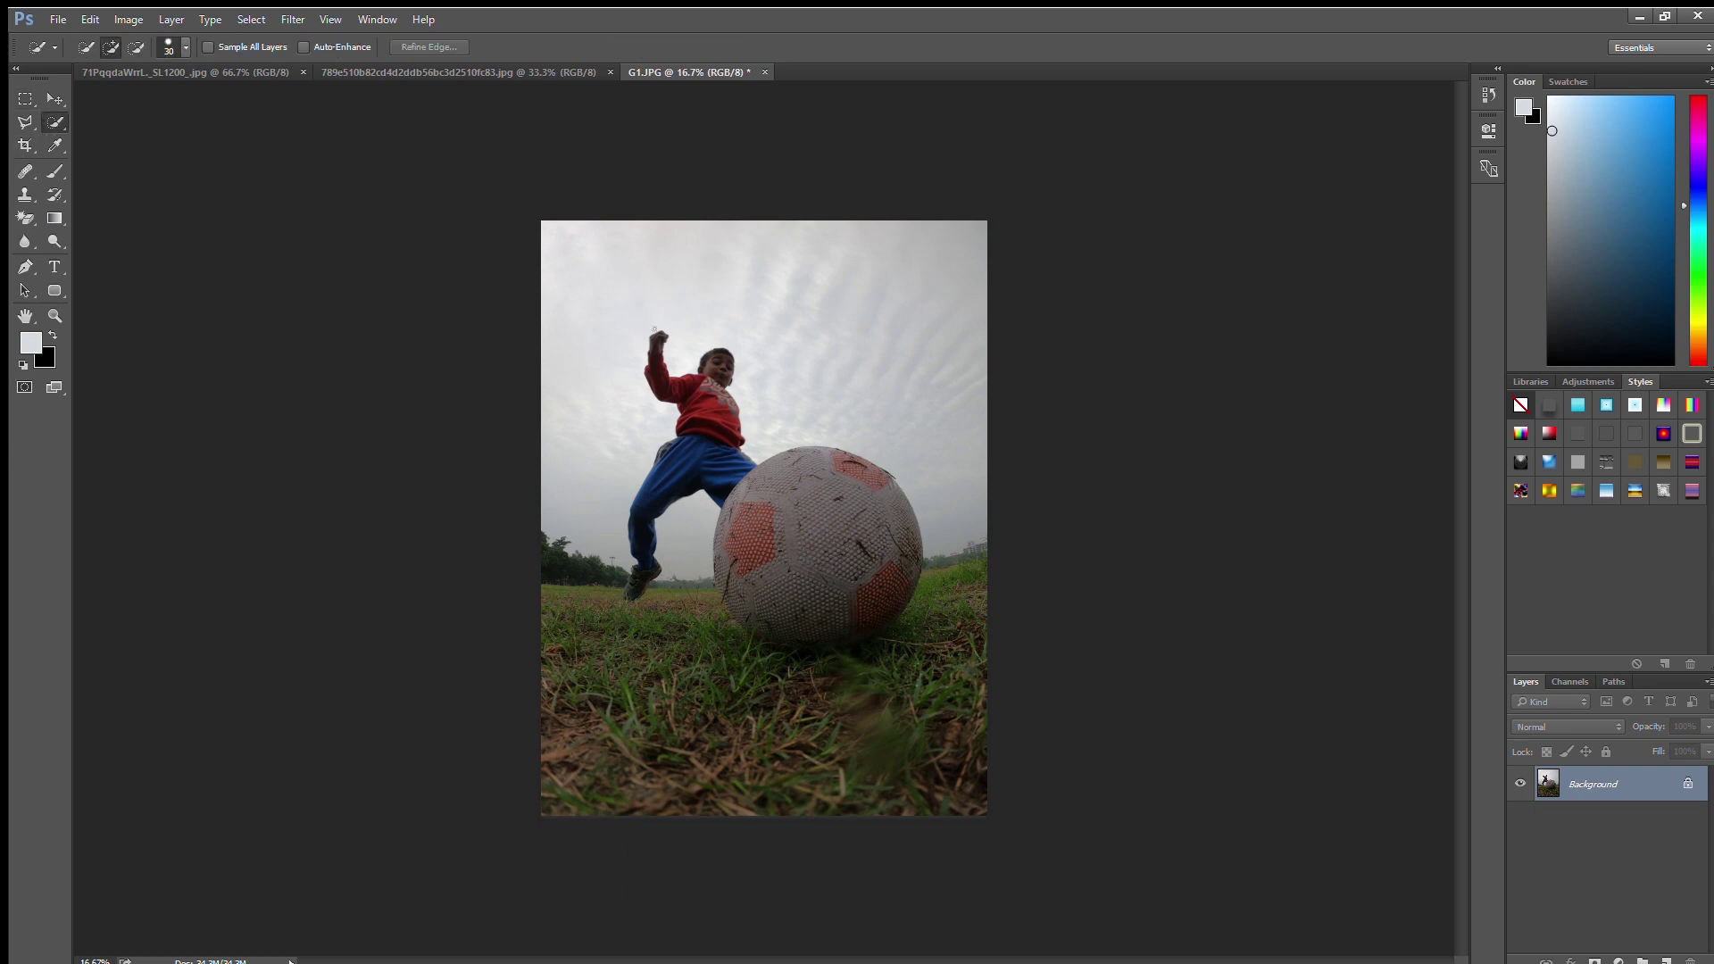
Quick-select the boy's head, arm, sweater and the ball.
mouse_move(714, 356)
left_mouse_down()
mouse_move(707, 403)
mouse_move(788, 525)
left_mouse_up()
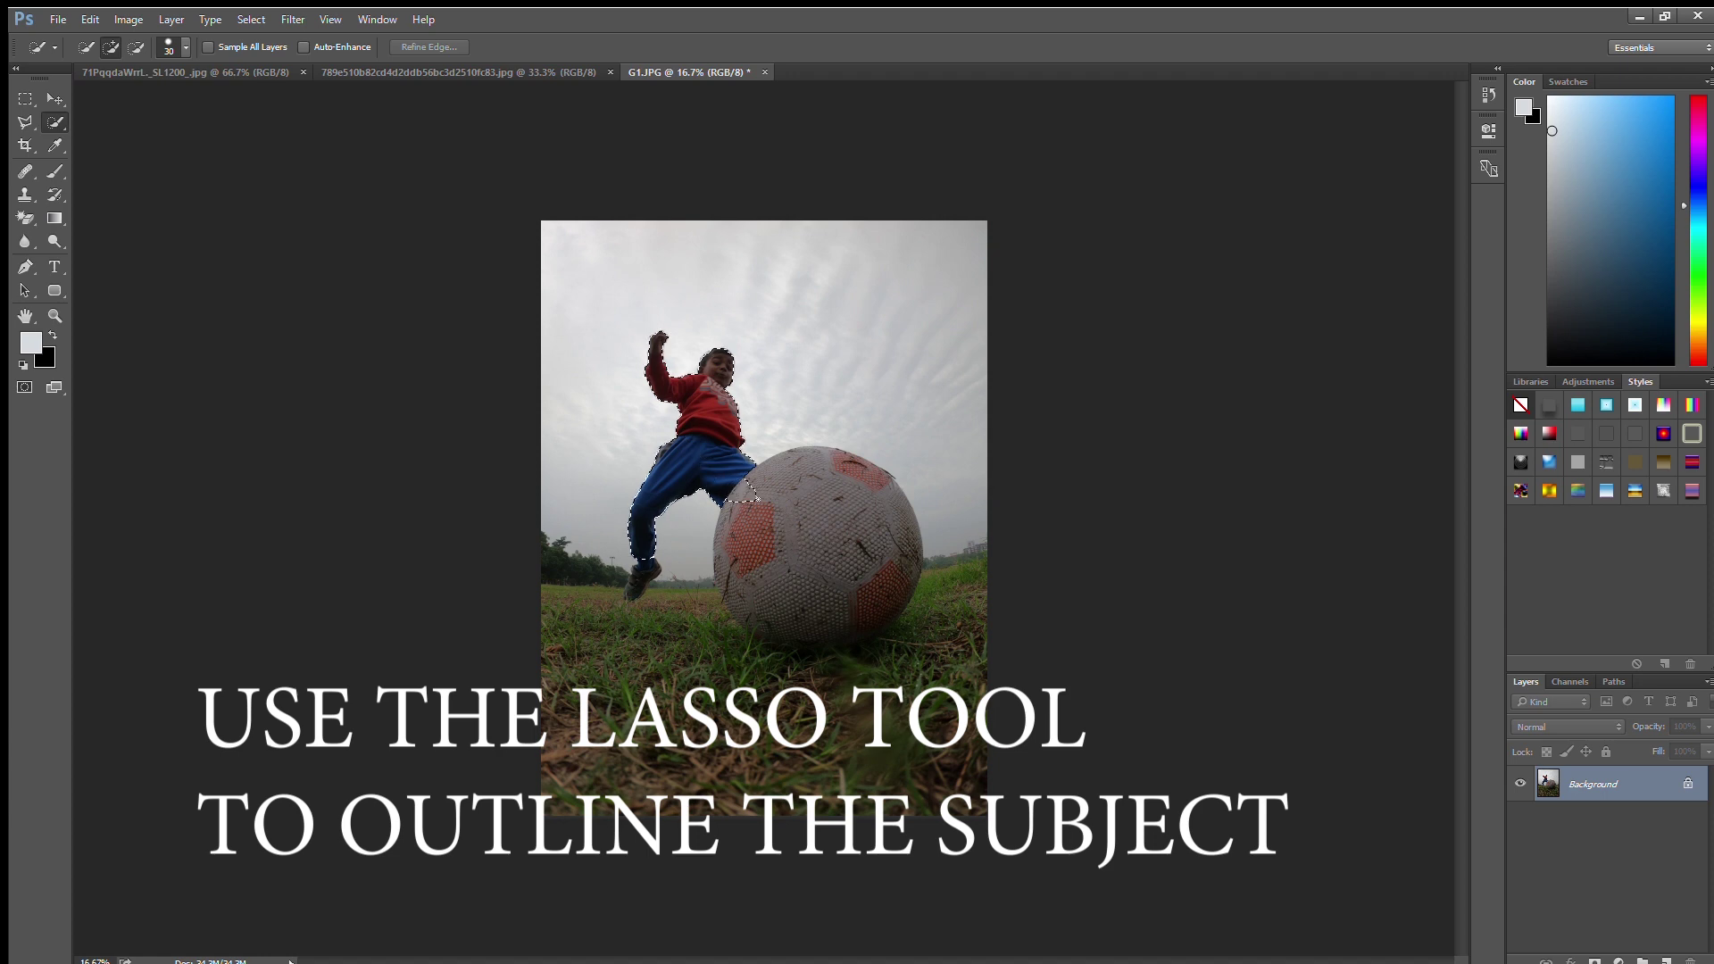
mouse_move(806, 494)
left_mouse_down()
mouse_move(931, 640)
mouse_move(555, 683)
left_mouse_up()
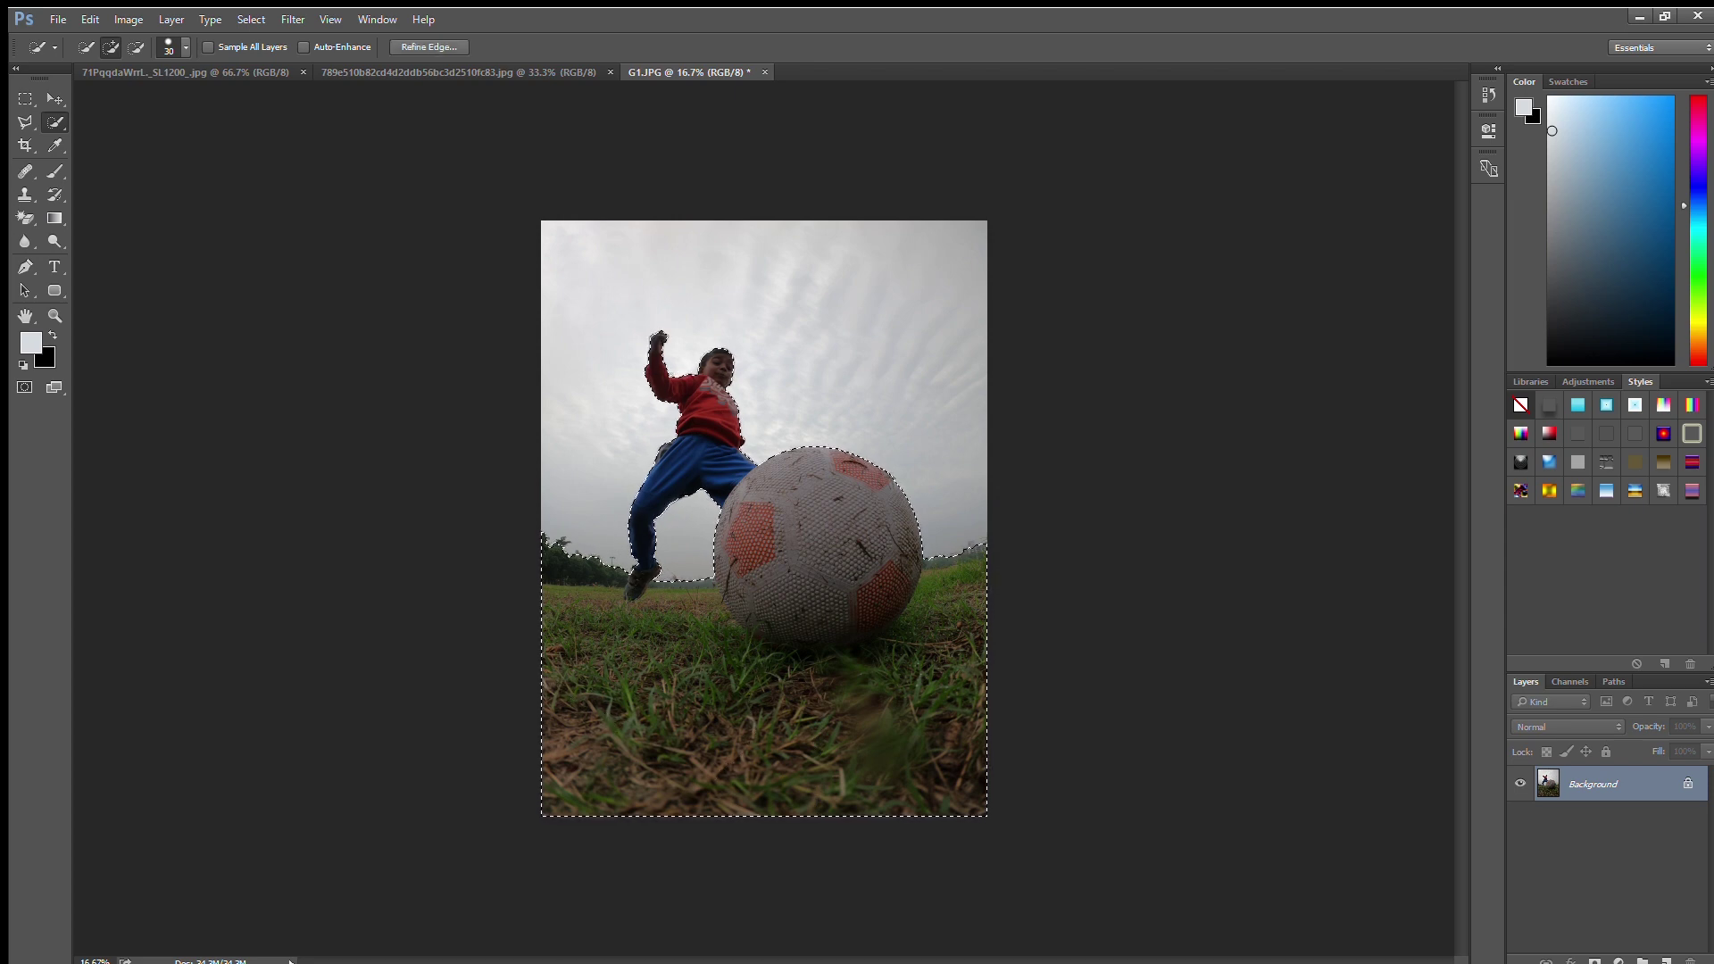
scroll(670, 406, "up", 2)
scroll(665, 400, "up", 2)
scroll(659, 391, "up", 2)
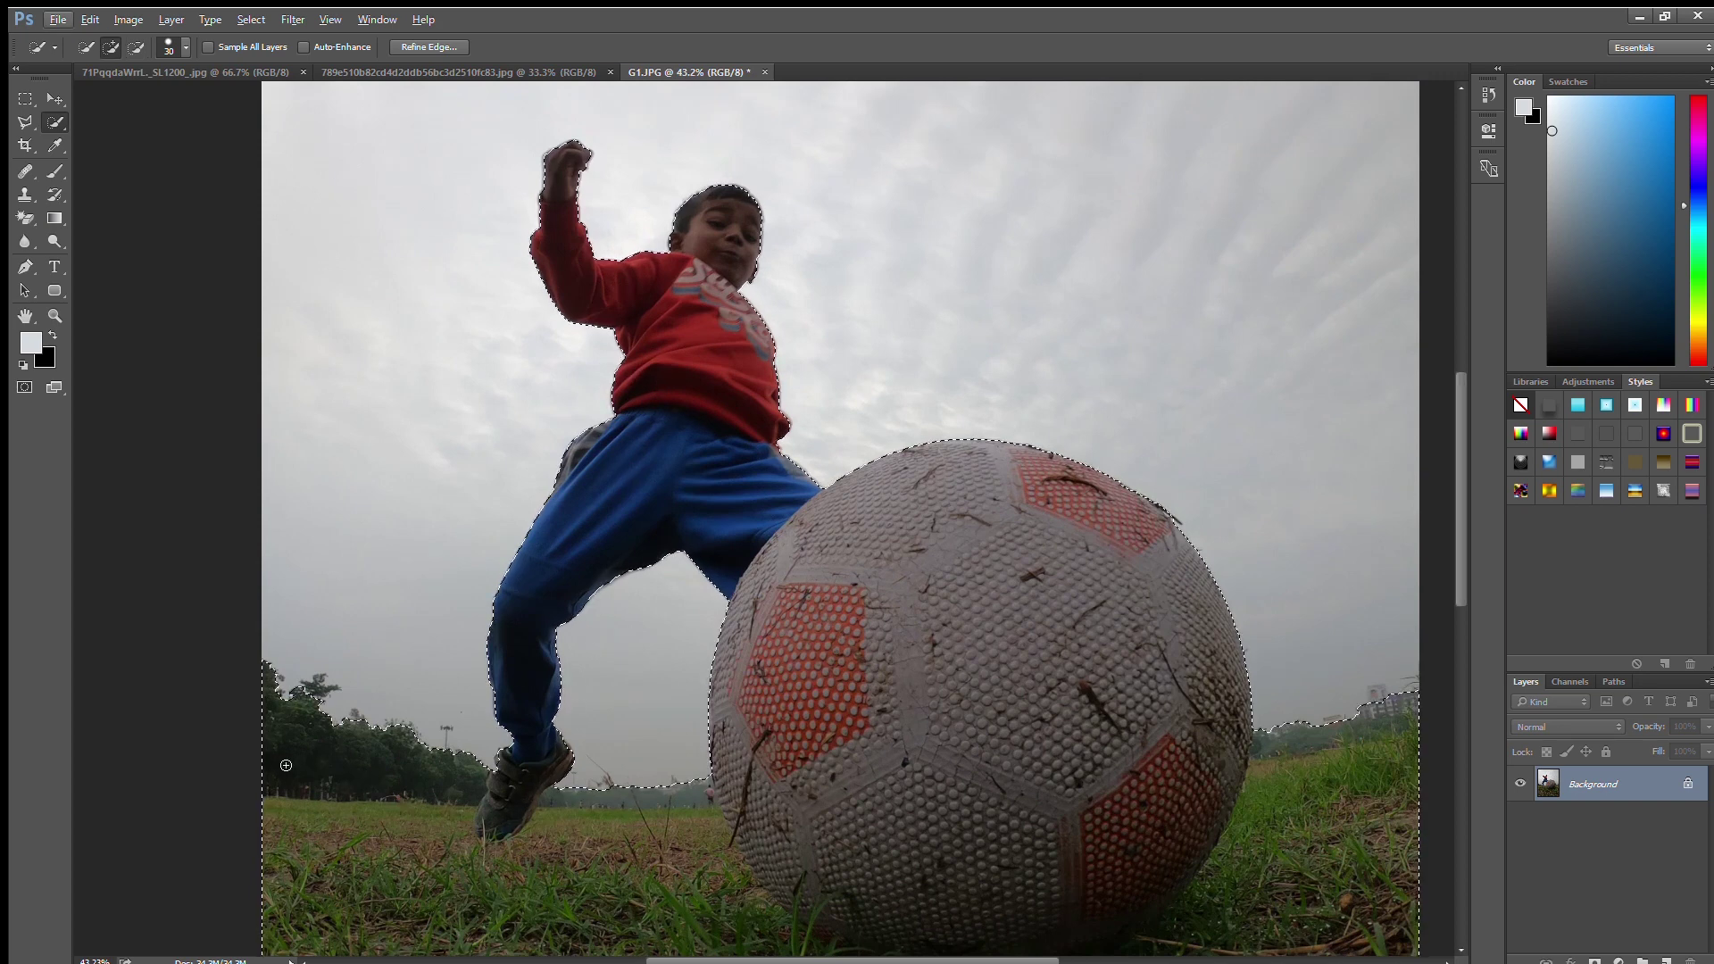
Subtract the sky and treelines along the horizon, then drag the selection into the stadium document.
left_click_drag(288, 764, 692, 790)
key("alt")
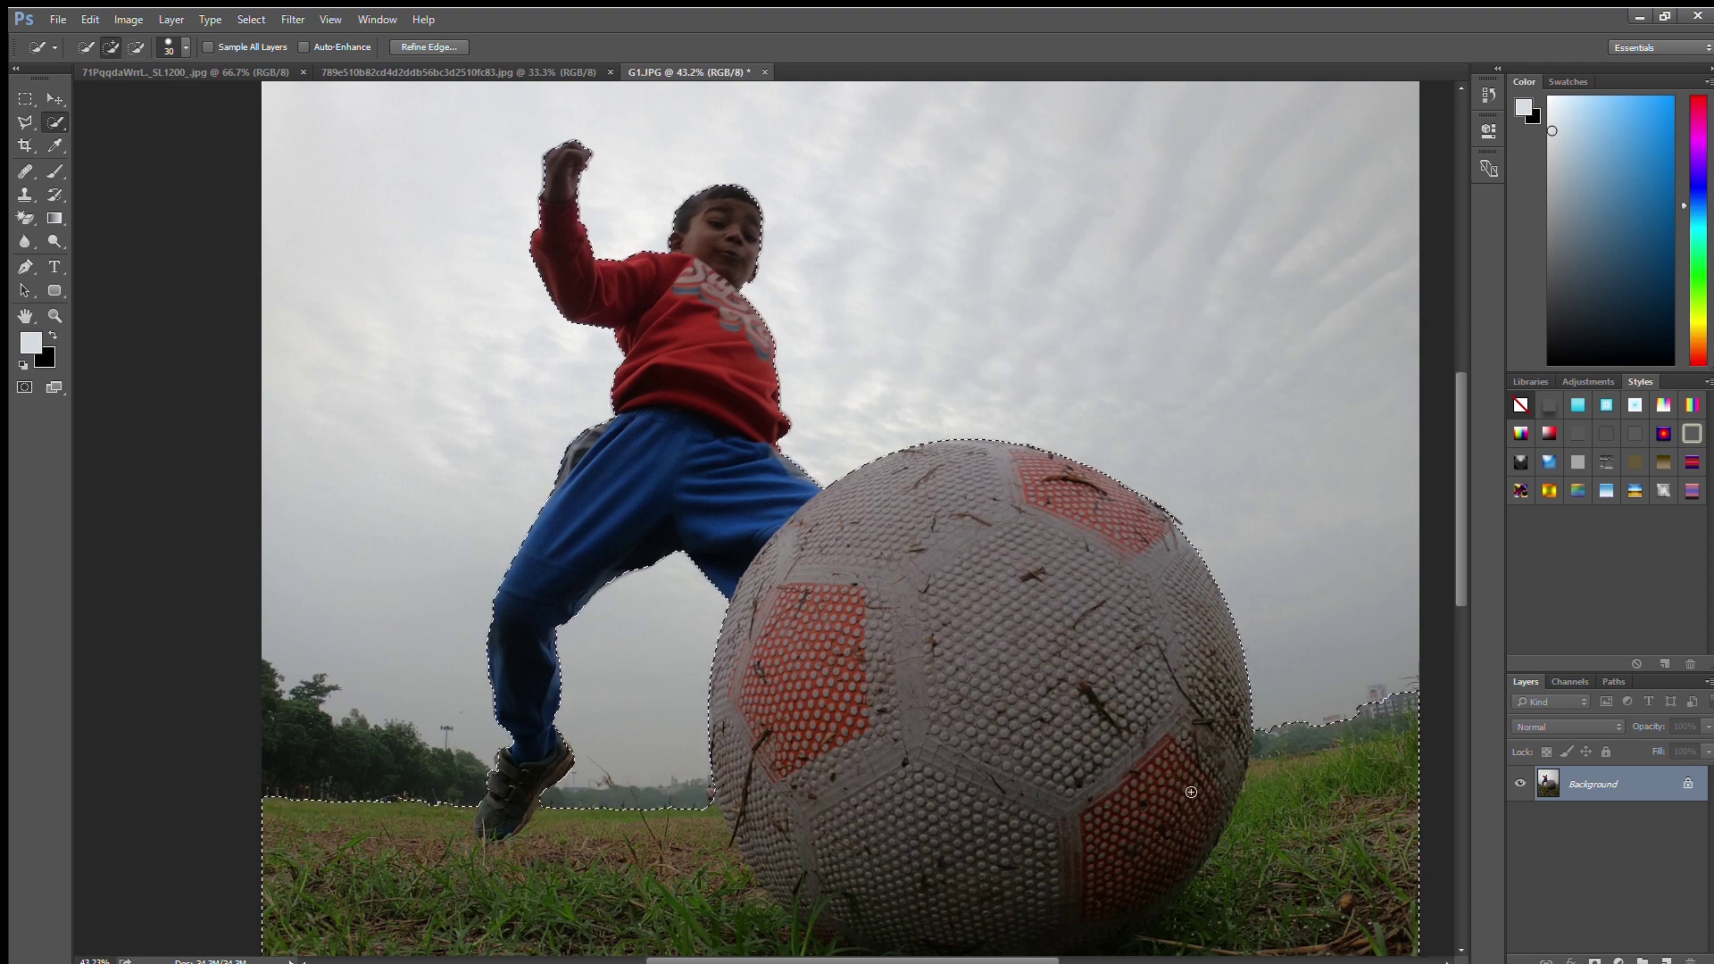
left_click_drag(1297, 735, 1401, 703)
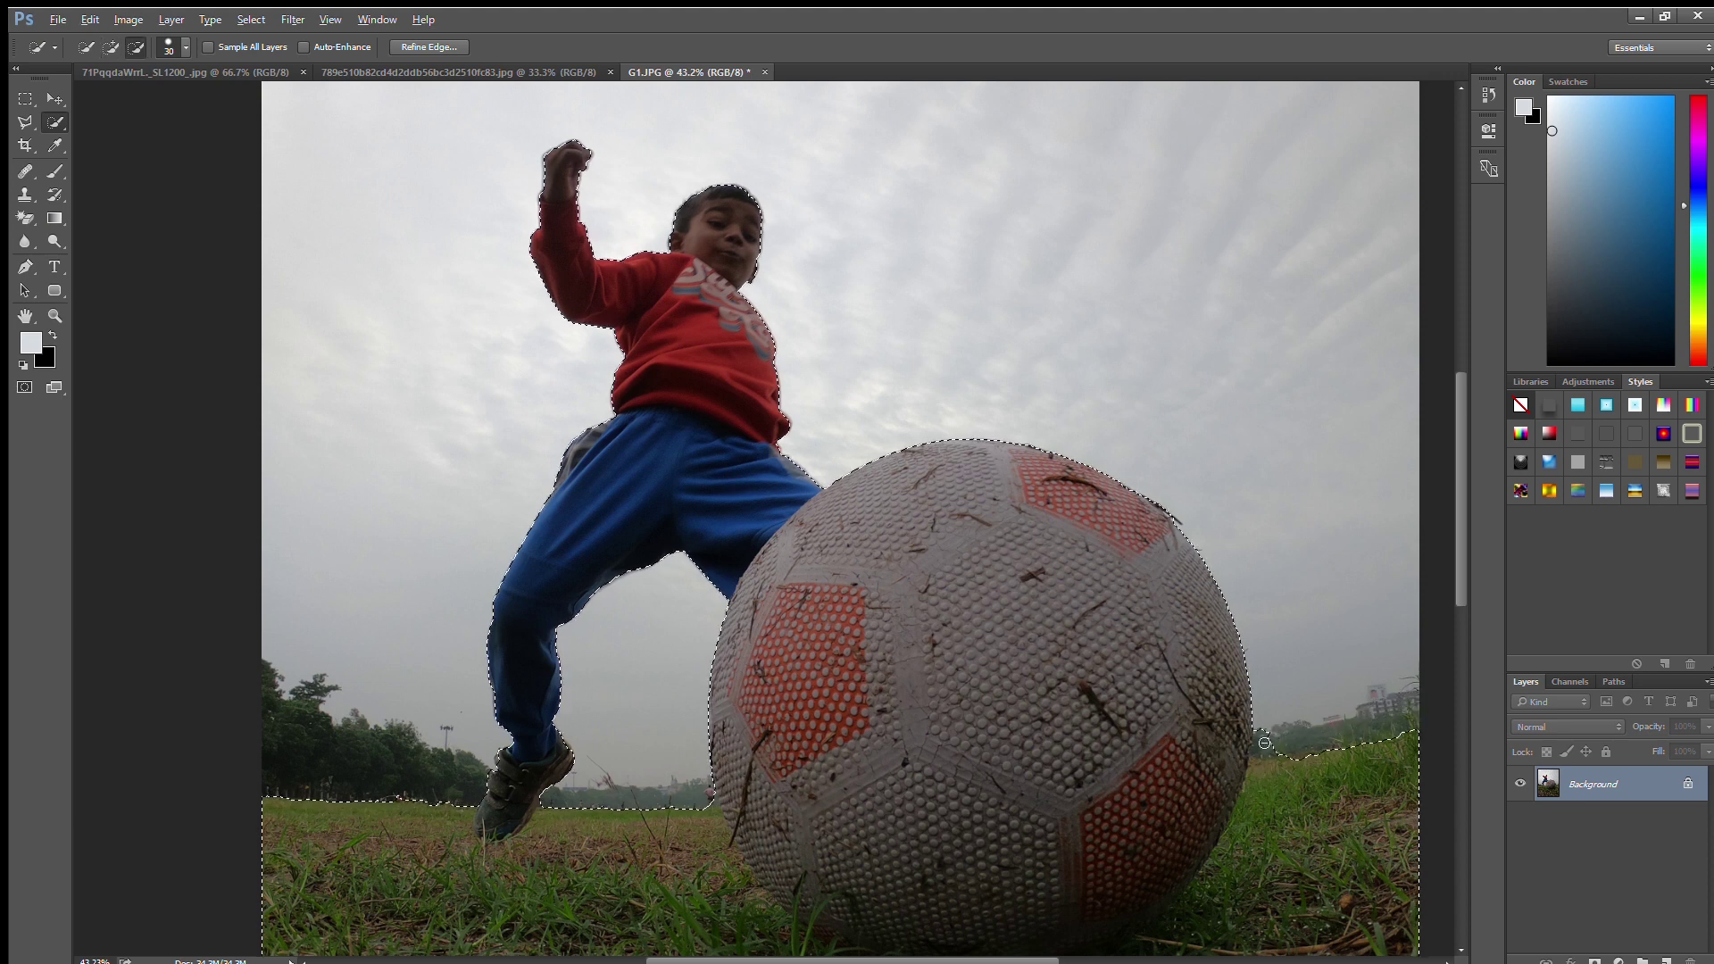
left_click(1264, 740, "alt")
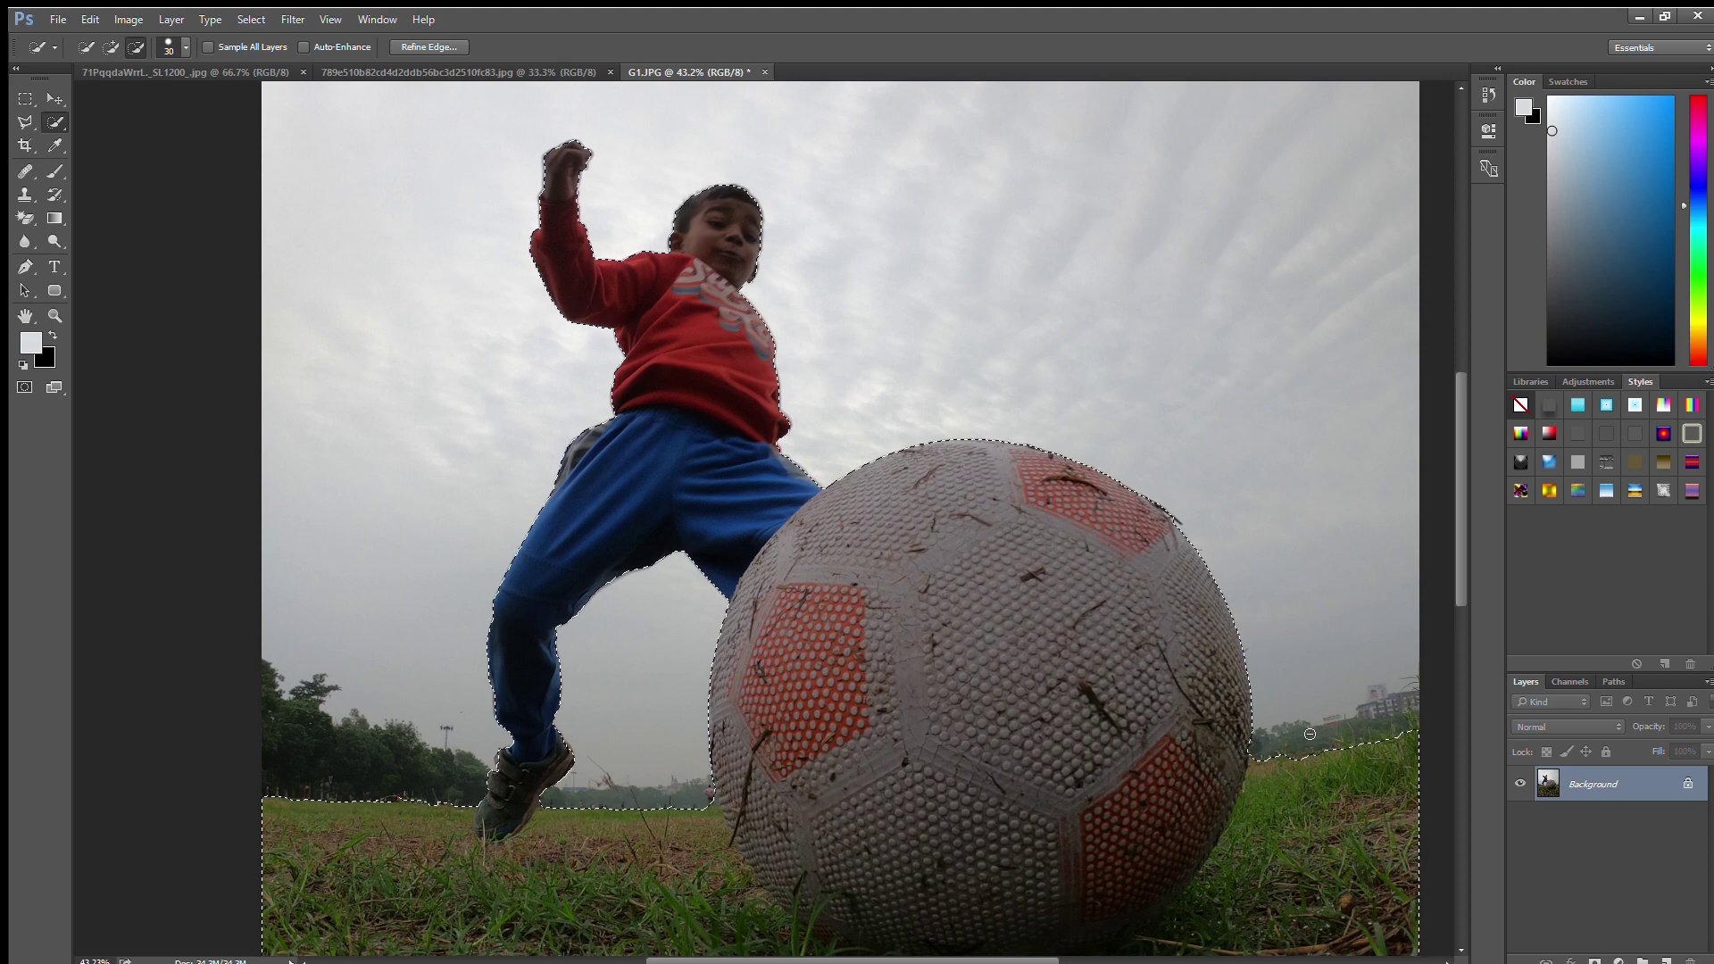
scroll(1313, 737, "down", 2)
scroll(1299, 739, "down", 2)
scroll(1286, 742, "down", 2)
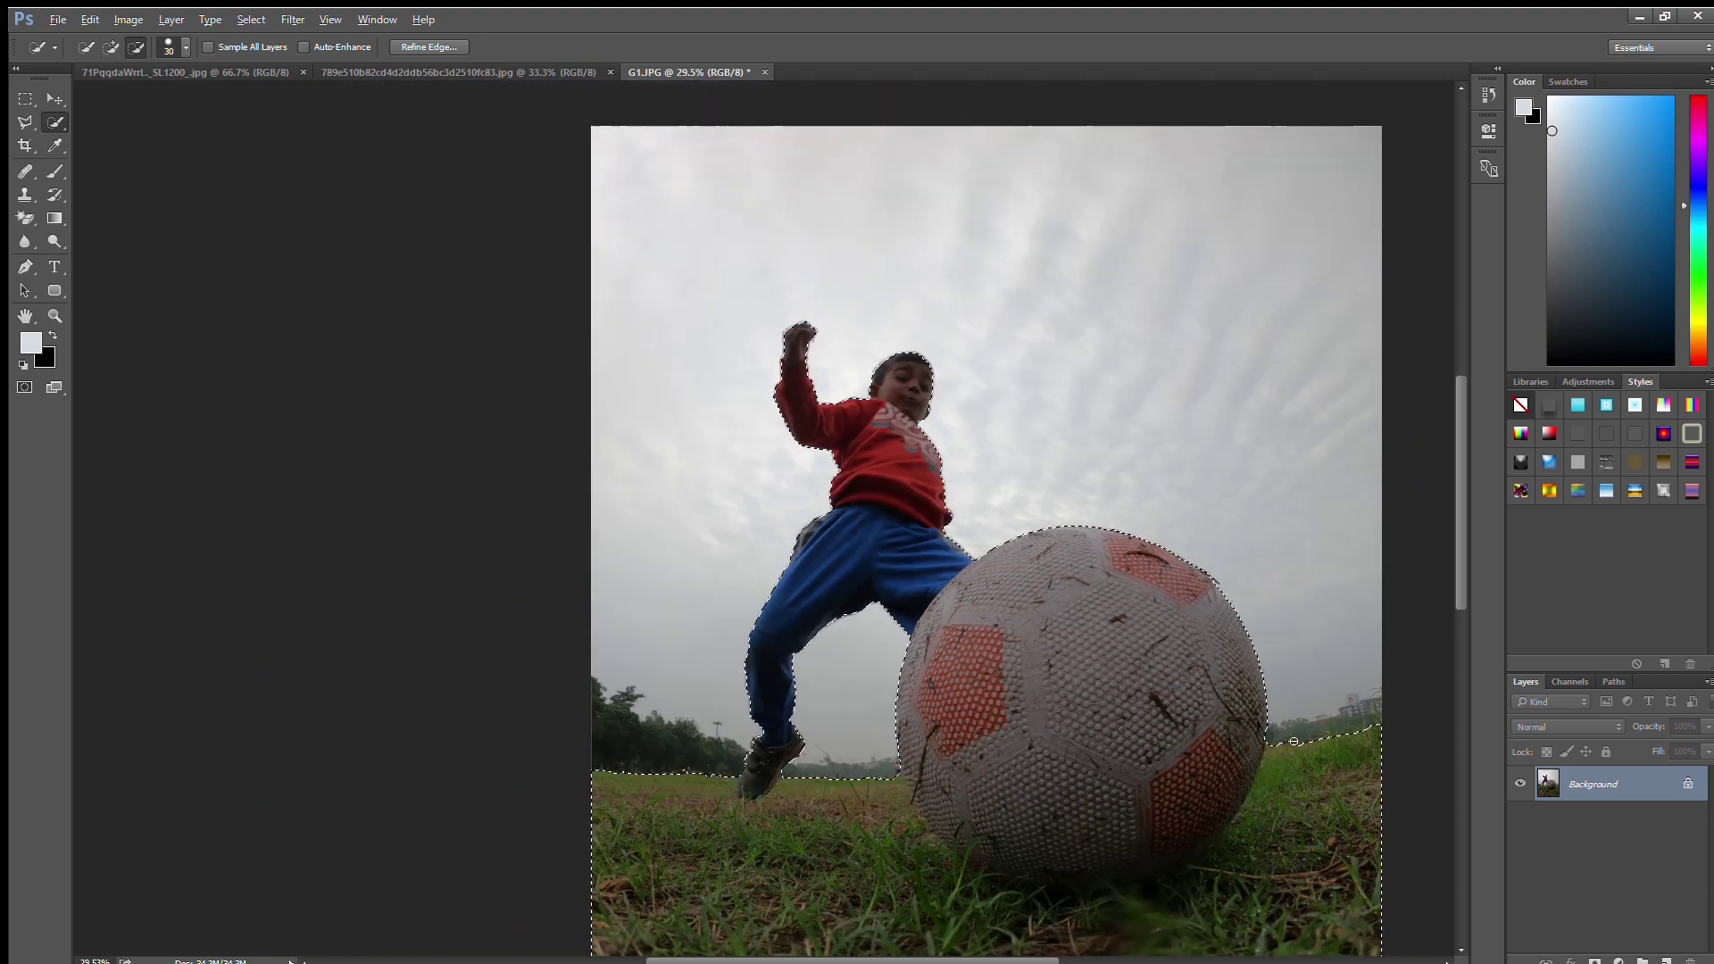
scroll(1268, 746, "down", 2)
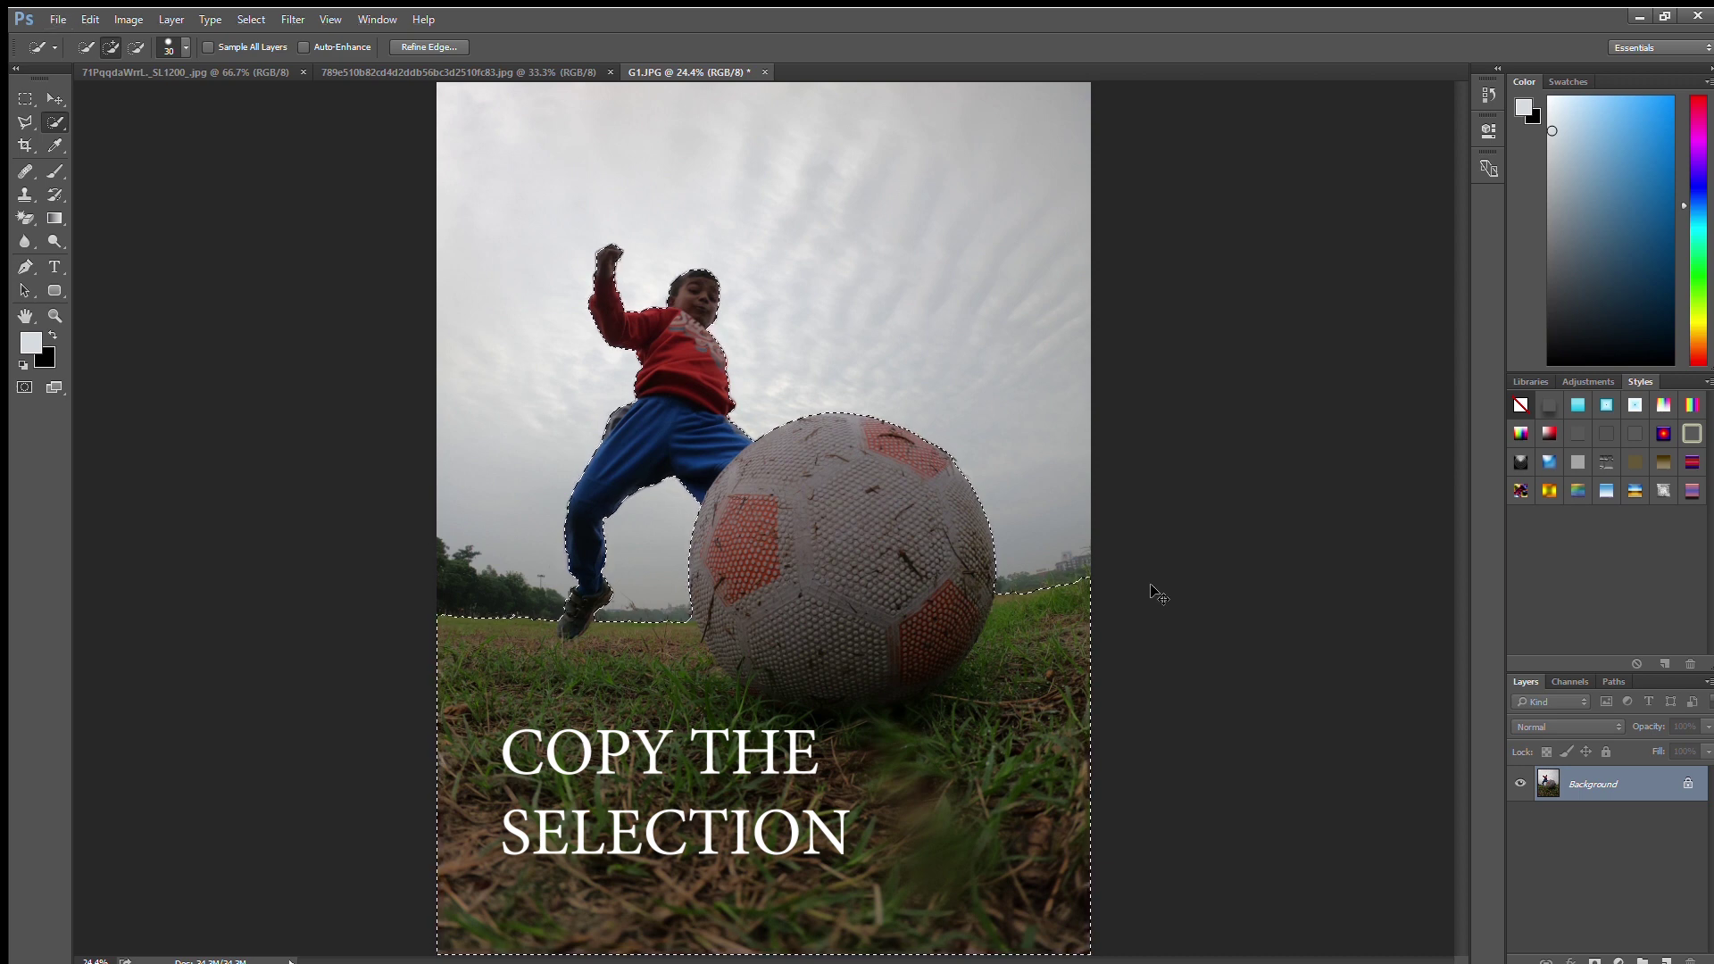
left_click_drag(621, 235, 854, 326)
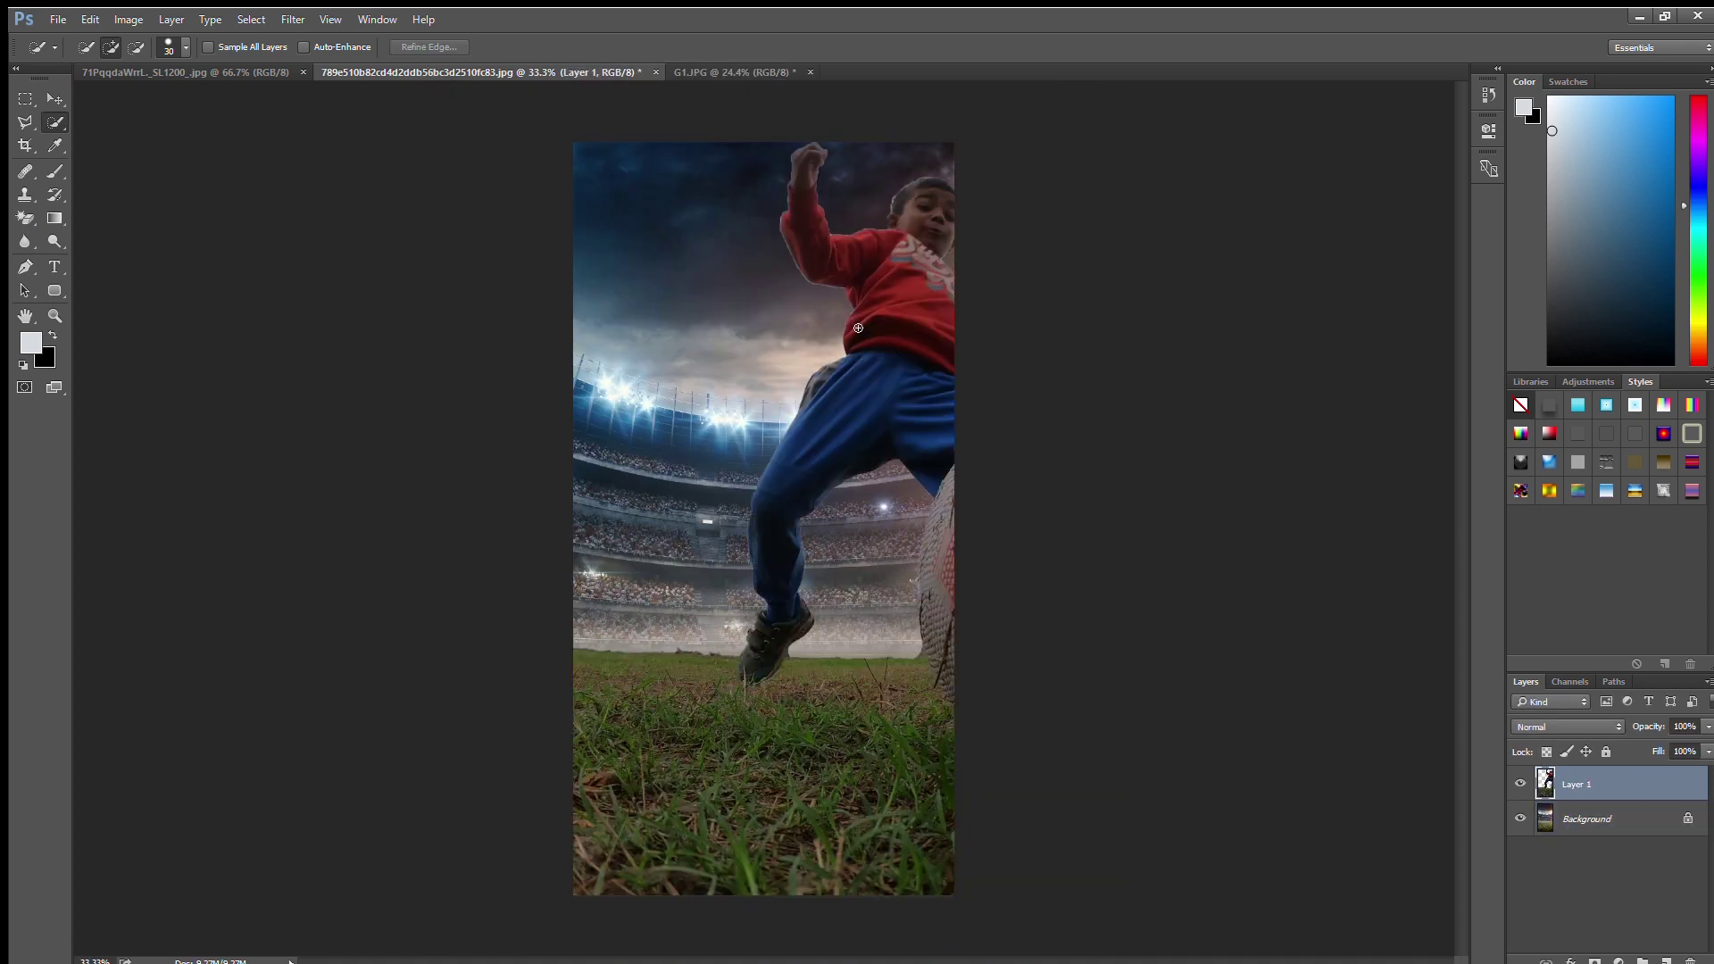
Move the pasted boy layer and Free Transform it down to roughly three quarters size.
left_click(54, 98)
mouse_move(887, 363)
left_mouse_down()
mouse_move(800, 426)
mouse_move(758, 356)
mouse_move(737, 375)
left_mouse_up()
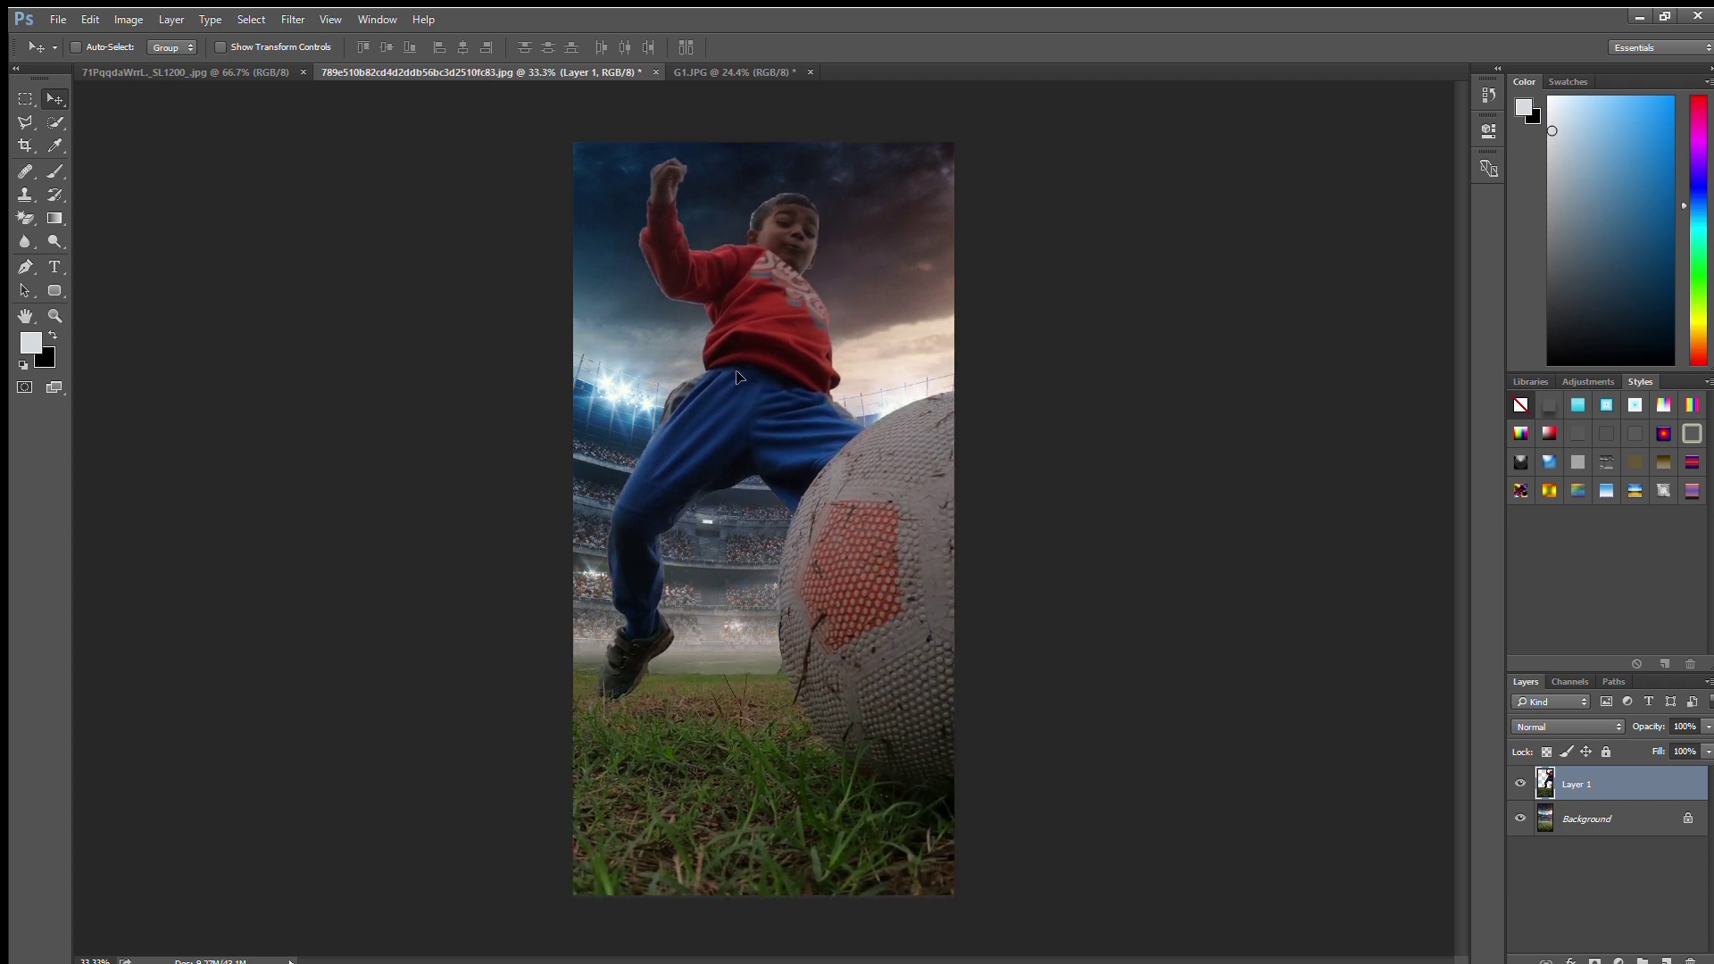
key("ctrl+t")
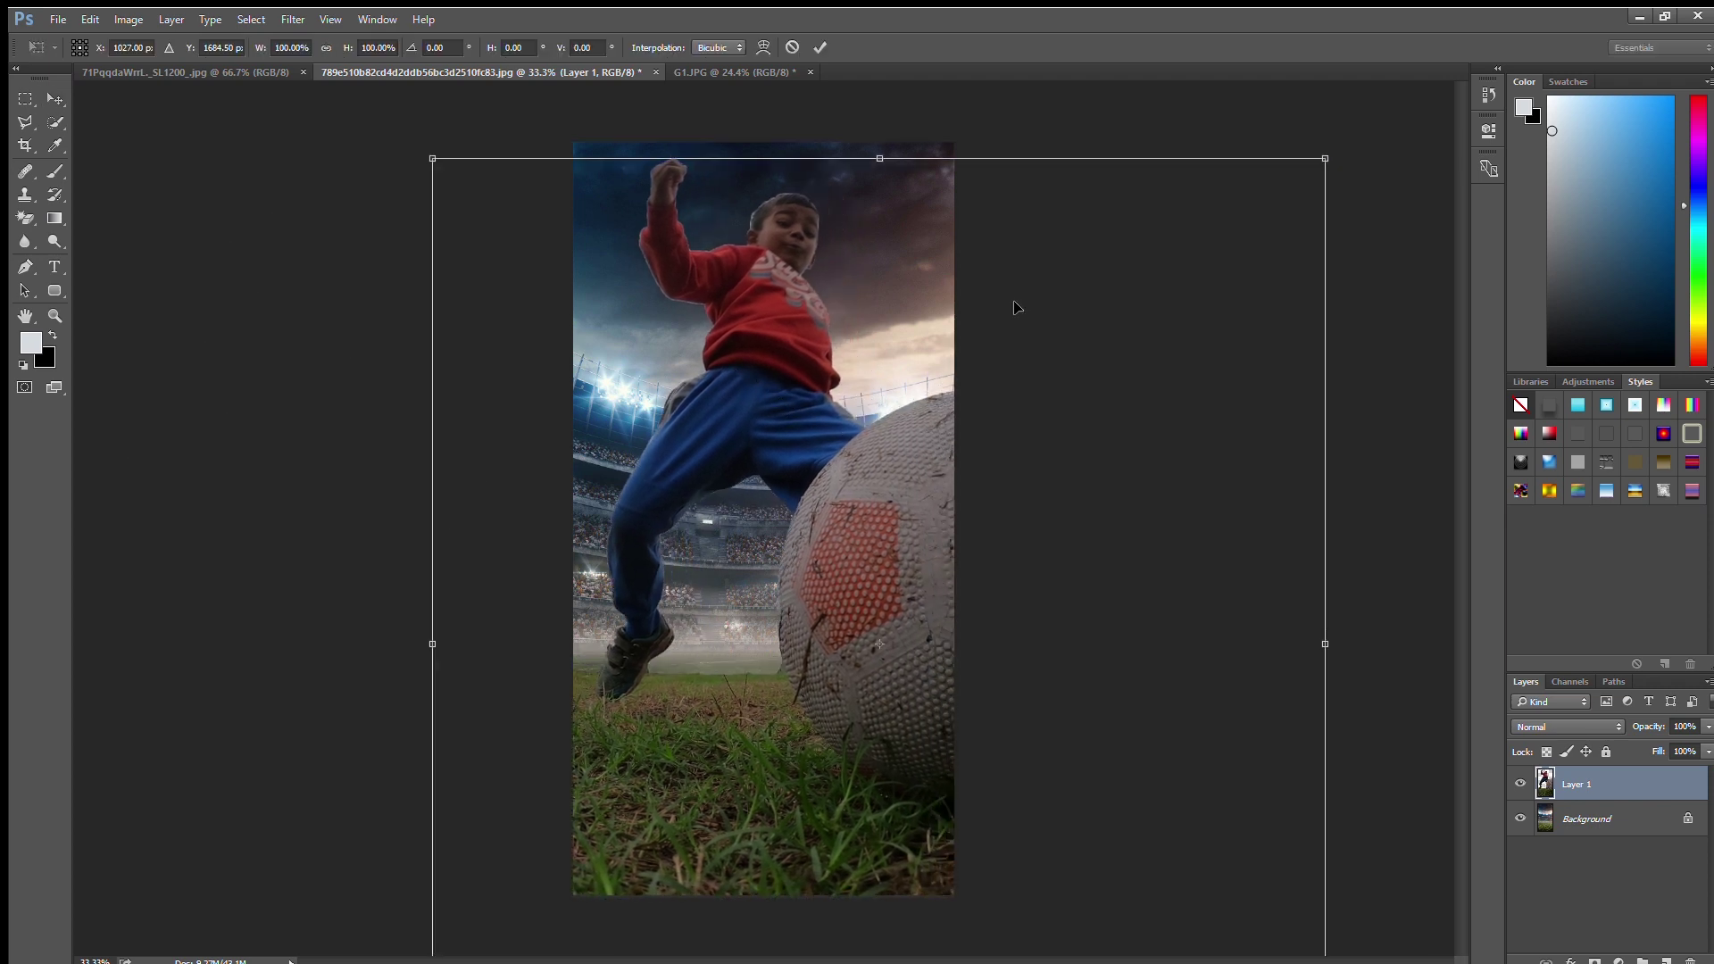
mouse_move(1324, 157)
left_mouse_down()
mouse_move(1085, 354)
mouse_move(1023, 366)
left_mouse_up()
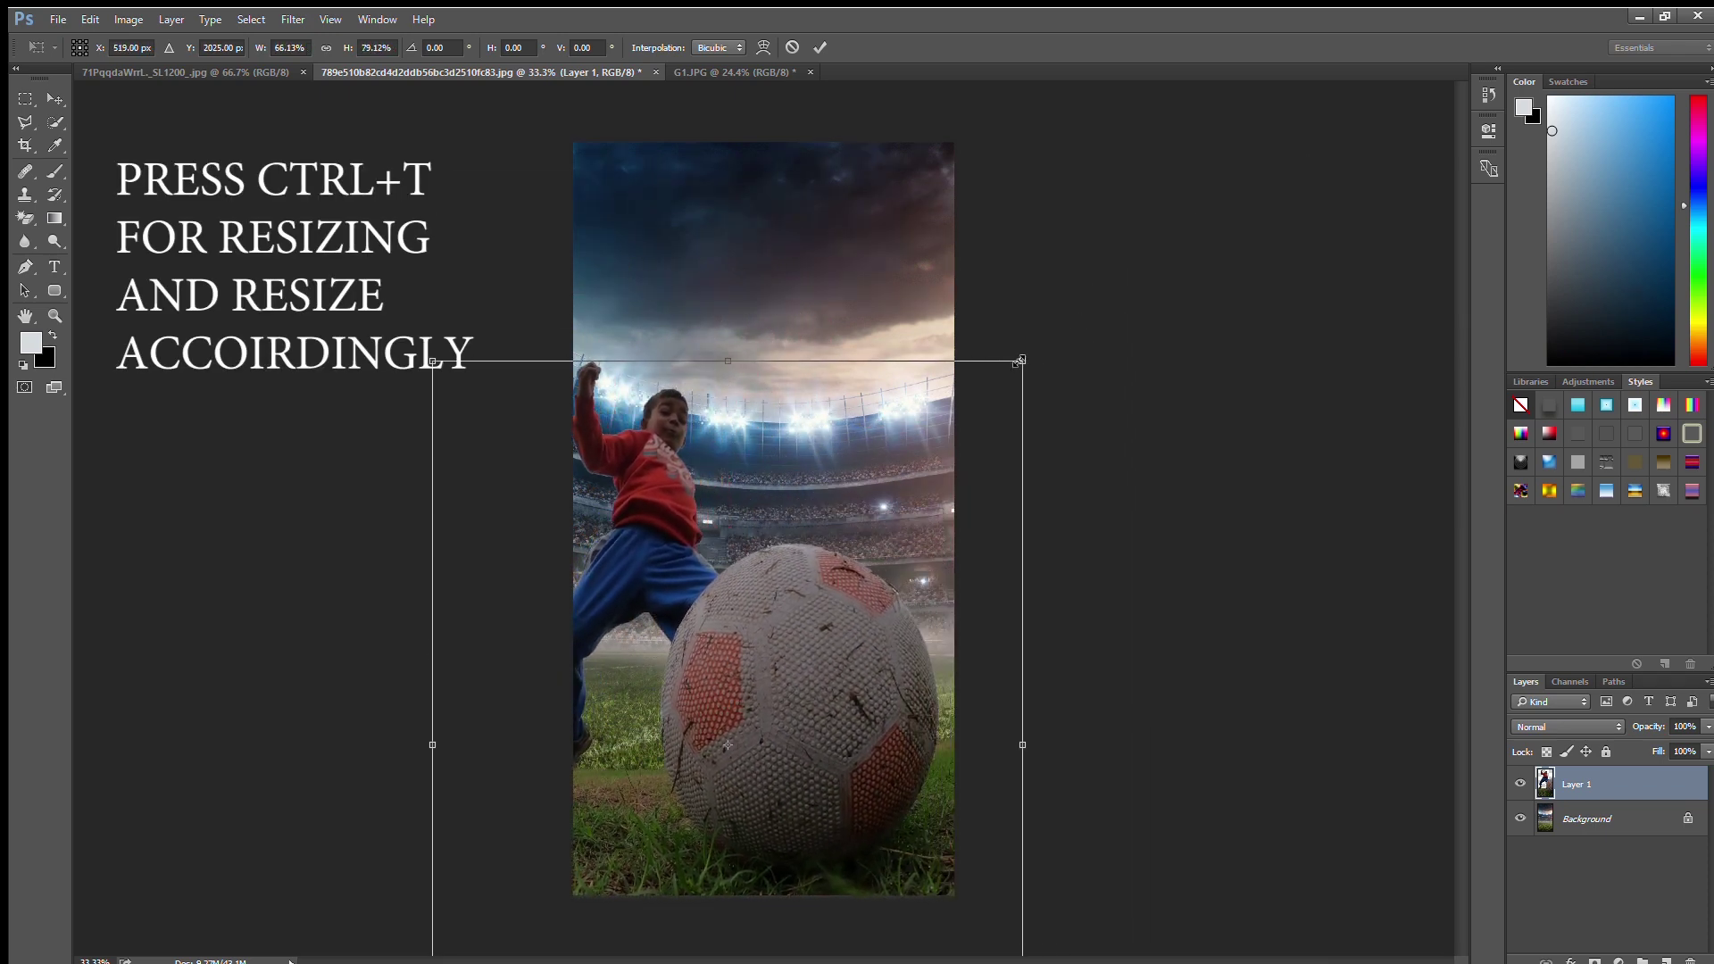
left_click_drag(737, 447, 775, 372)
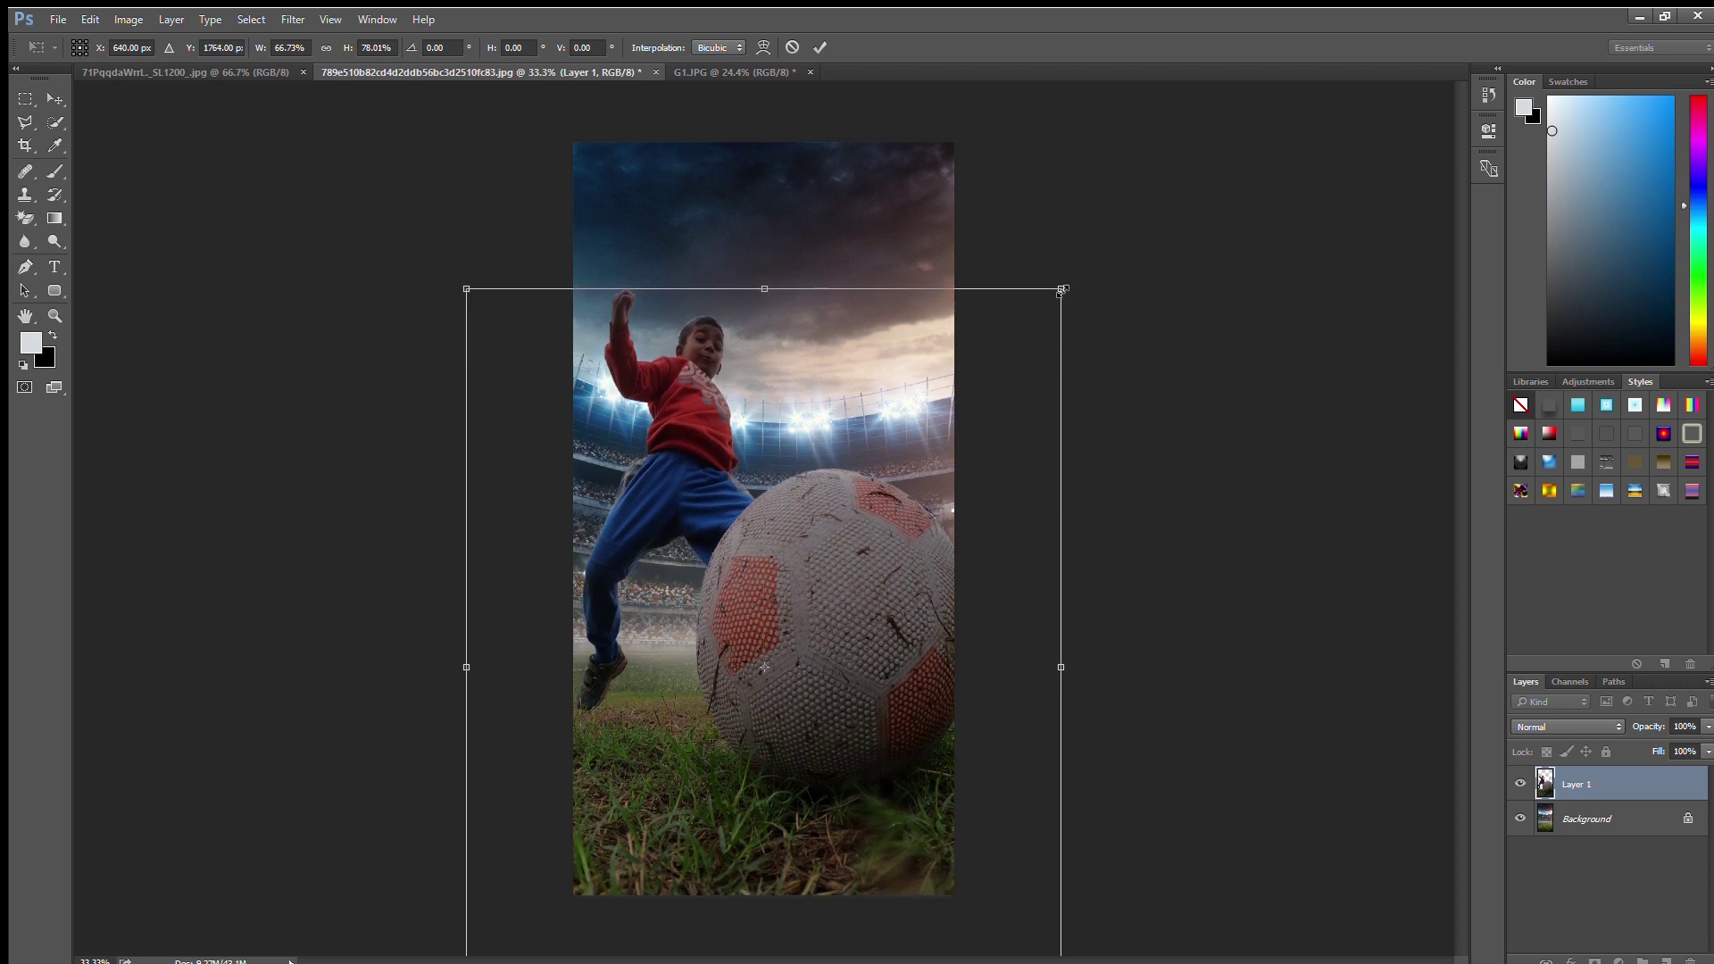
left_click_drag(1061, 292, 994, 335)
left_click_drag(784, 439, 809, 410)
Fine-tune the boy's size and position, centred on the pitch, and commit the transform.
left_click_drag(1022, 304, 1004, 341)
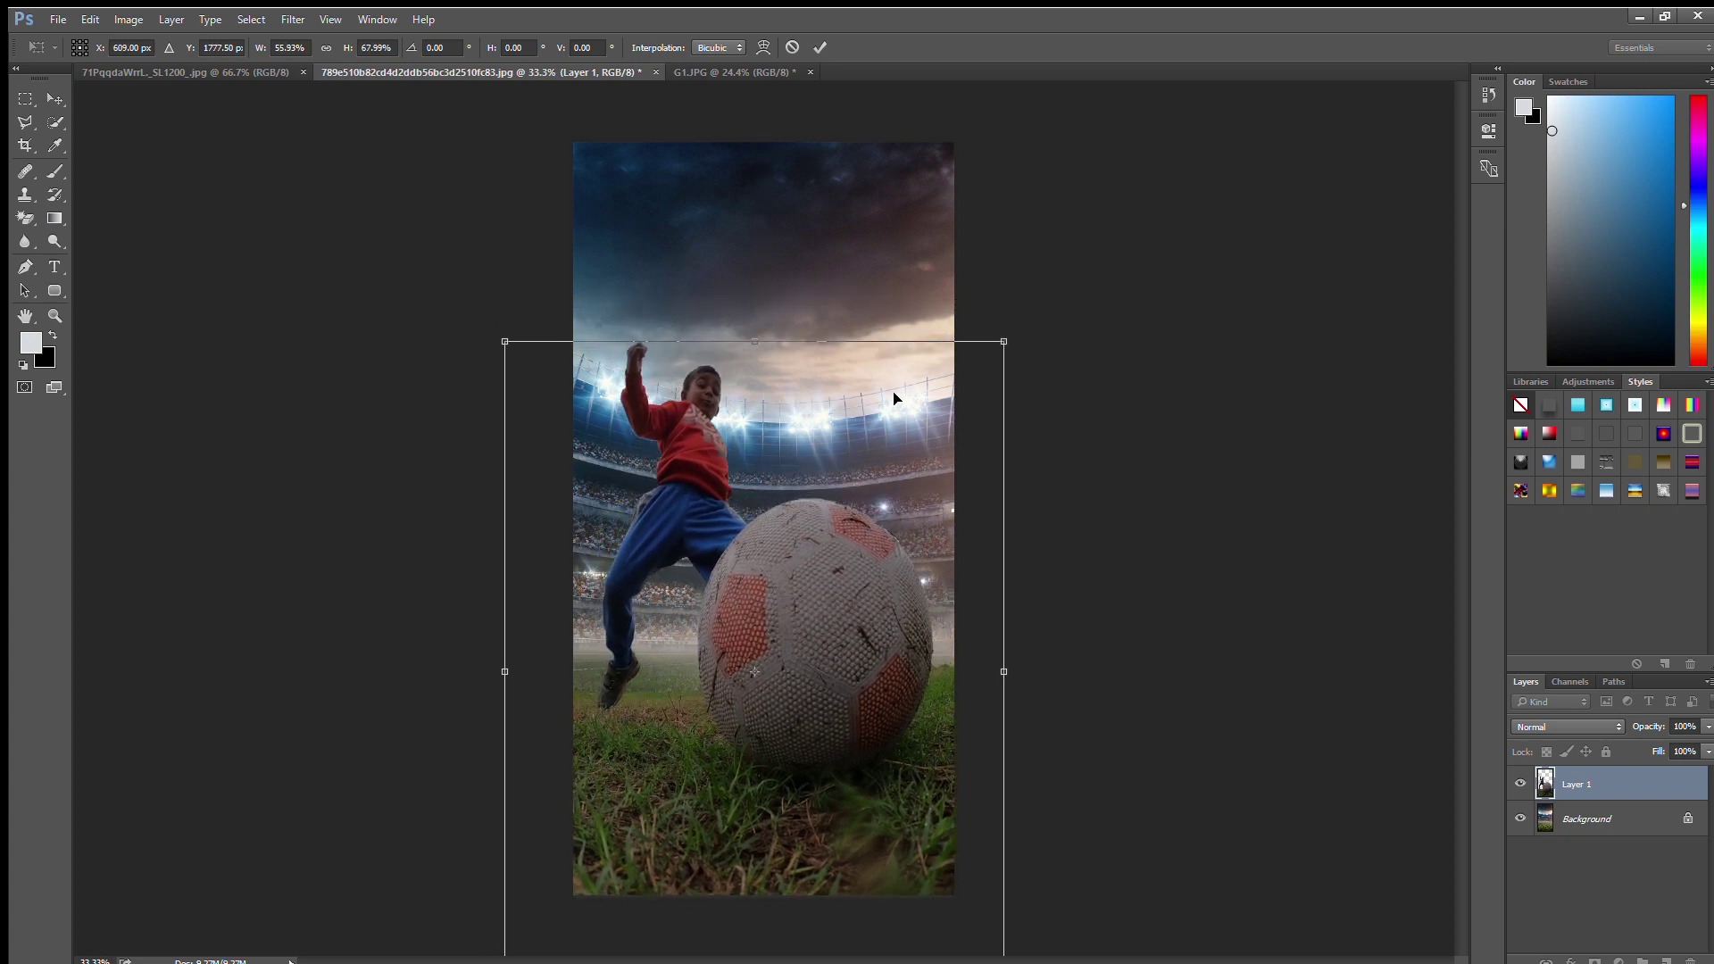
left_click_drag(897, 398, 900, 393)
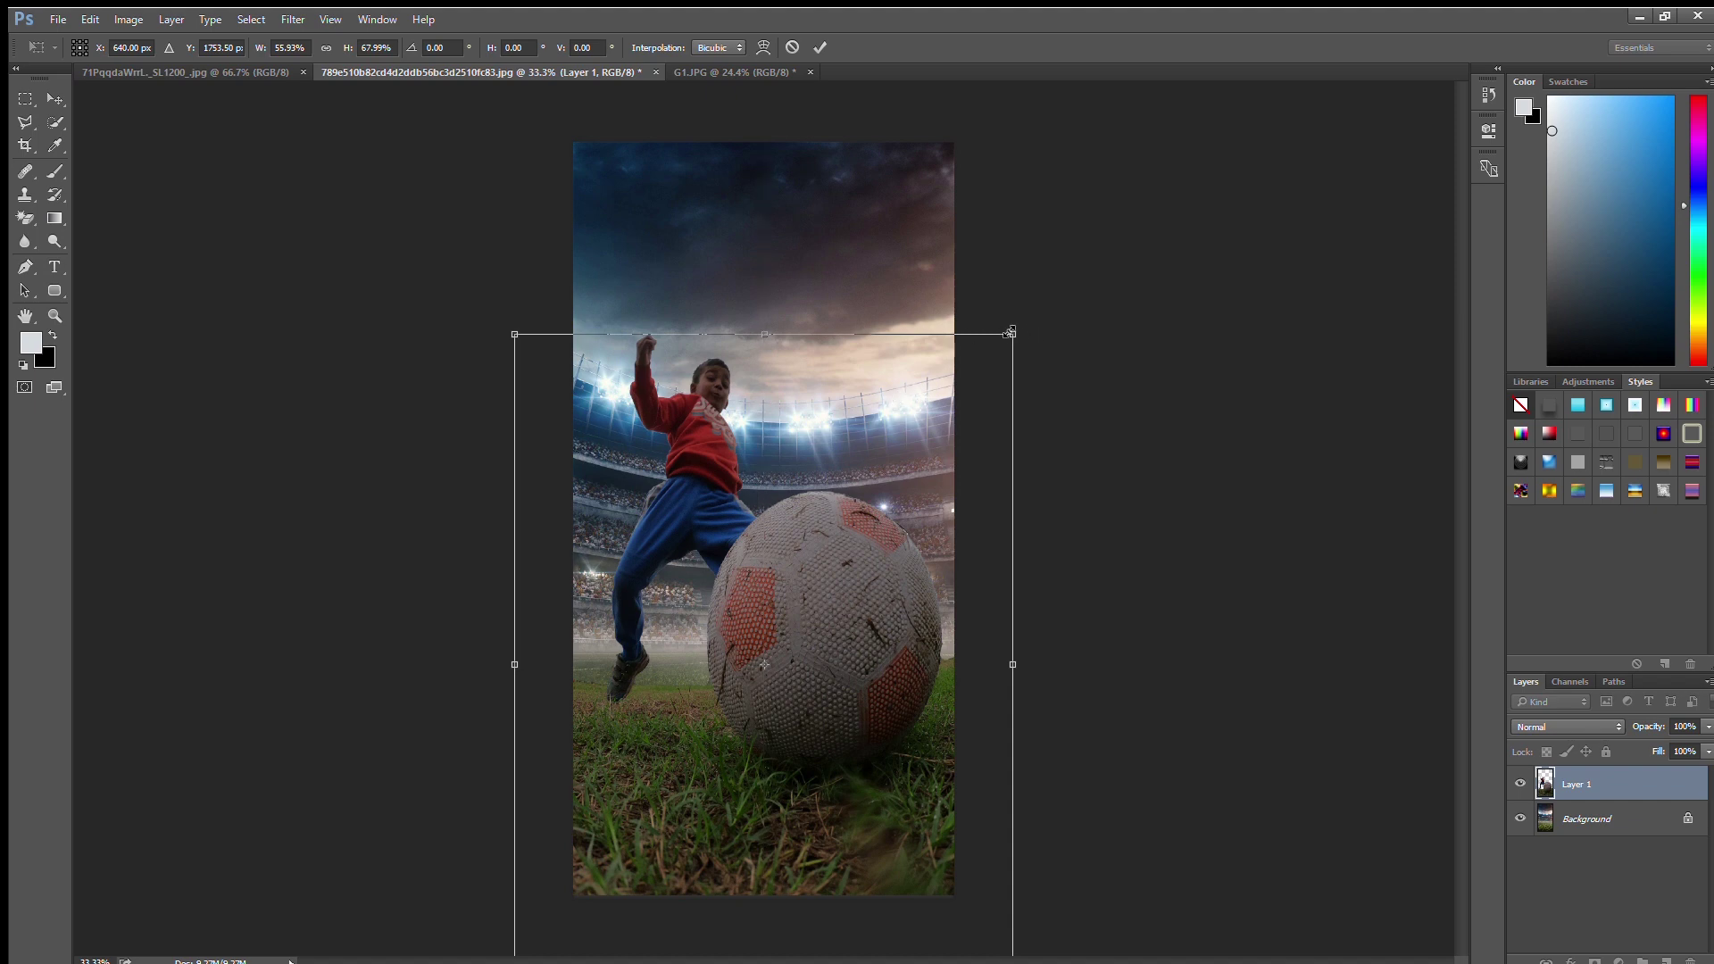
left_click_drag(1010, 332, 986, 353)
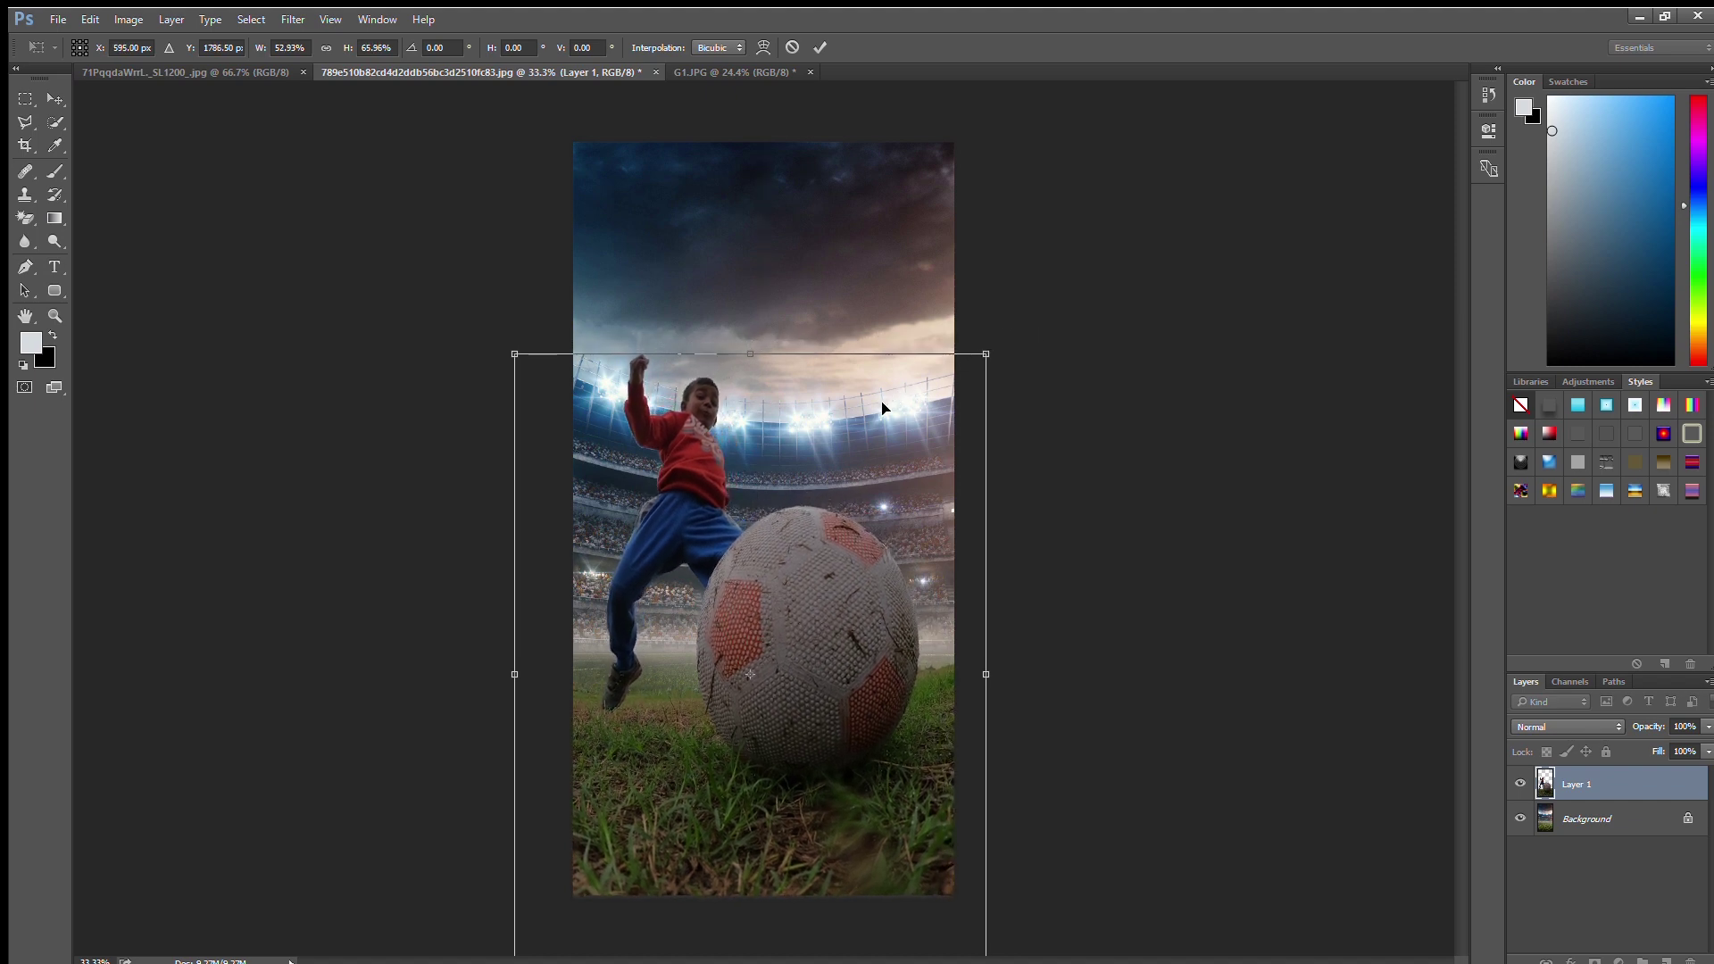
left_click_drag(882, 408, 885, 373)
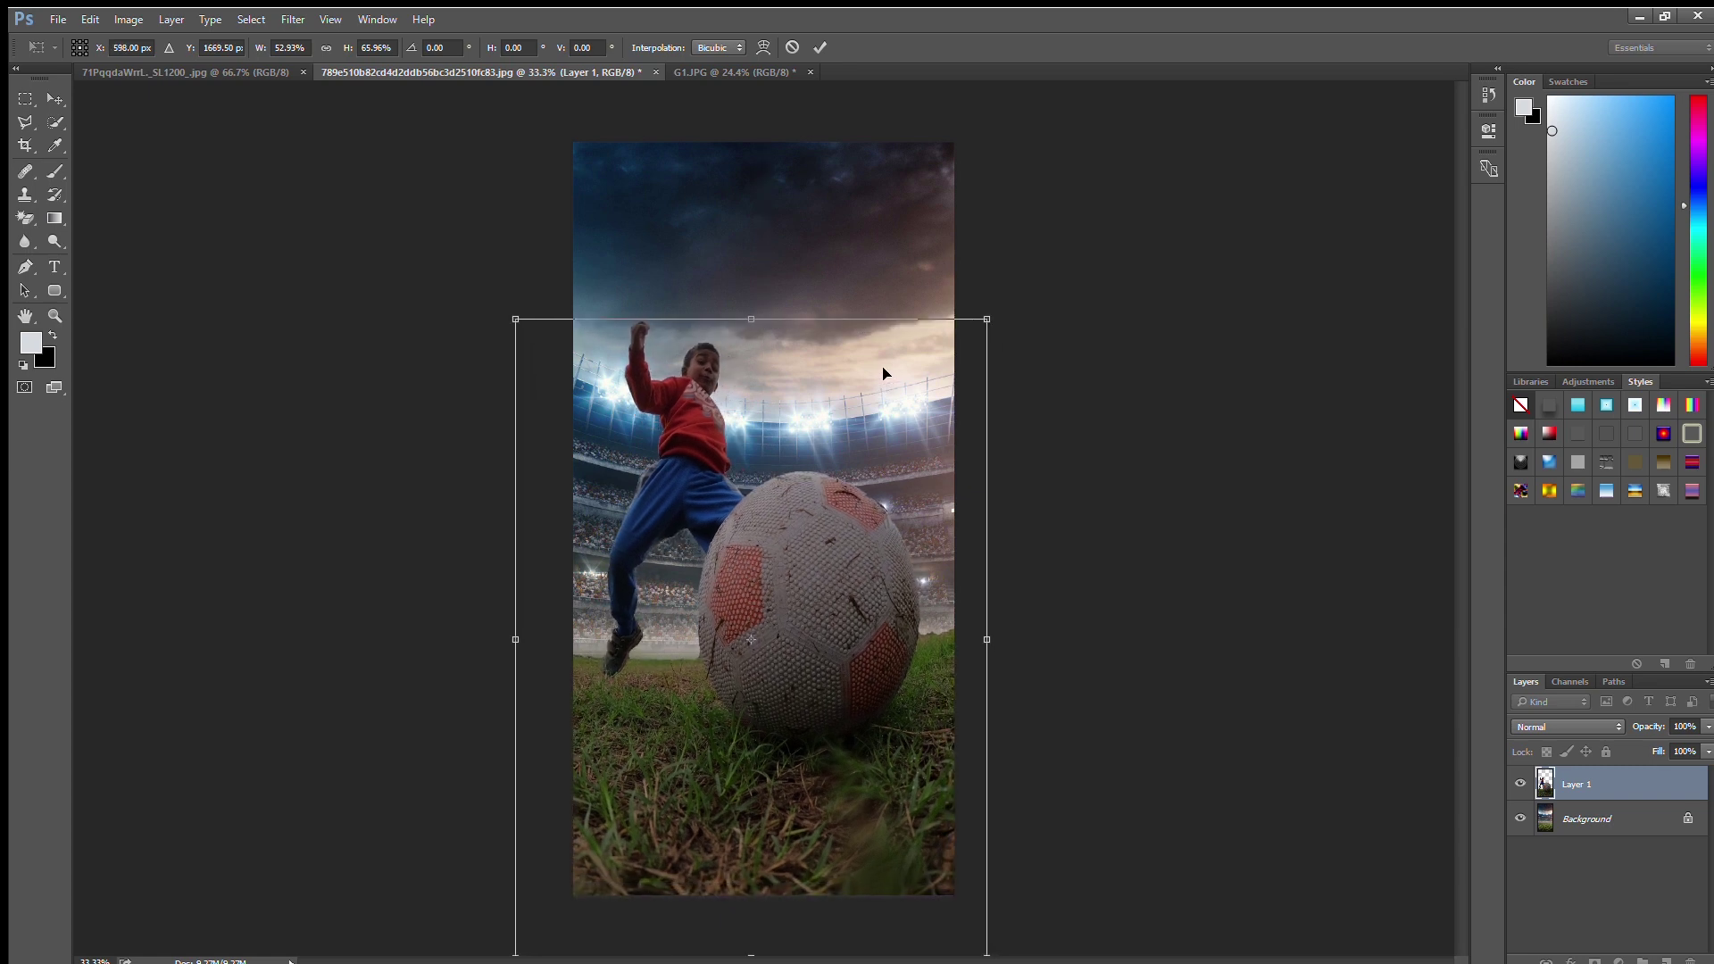
left_click_drag(884, 373, 885, 388)
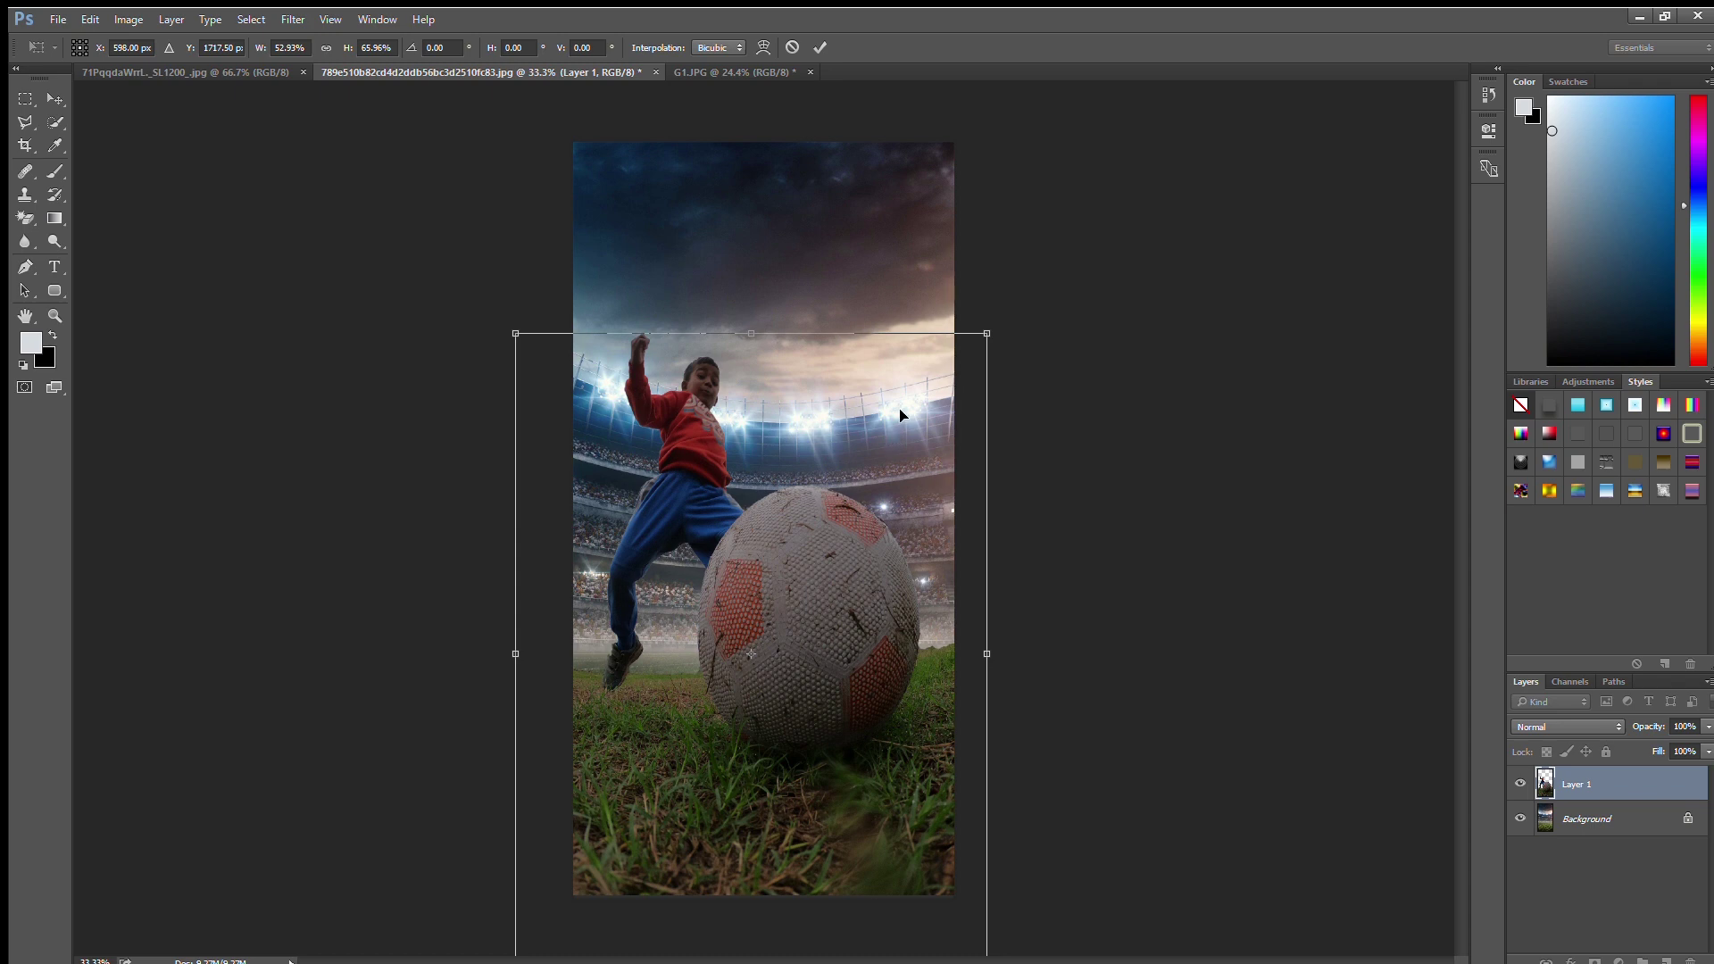
left_click_drag(912, 372, 911, 384)
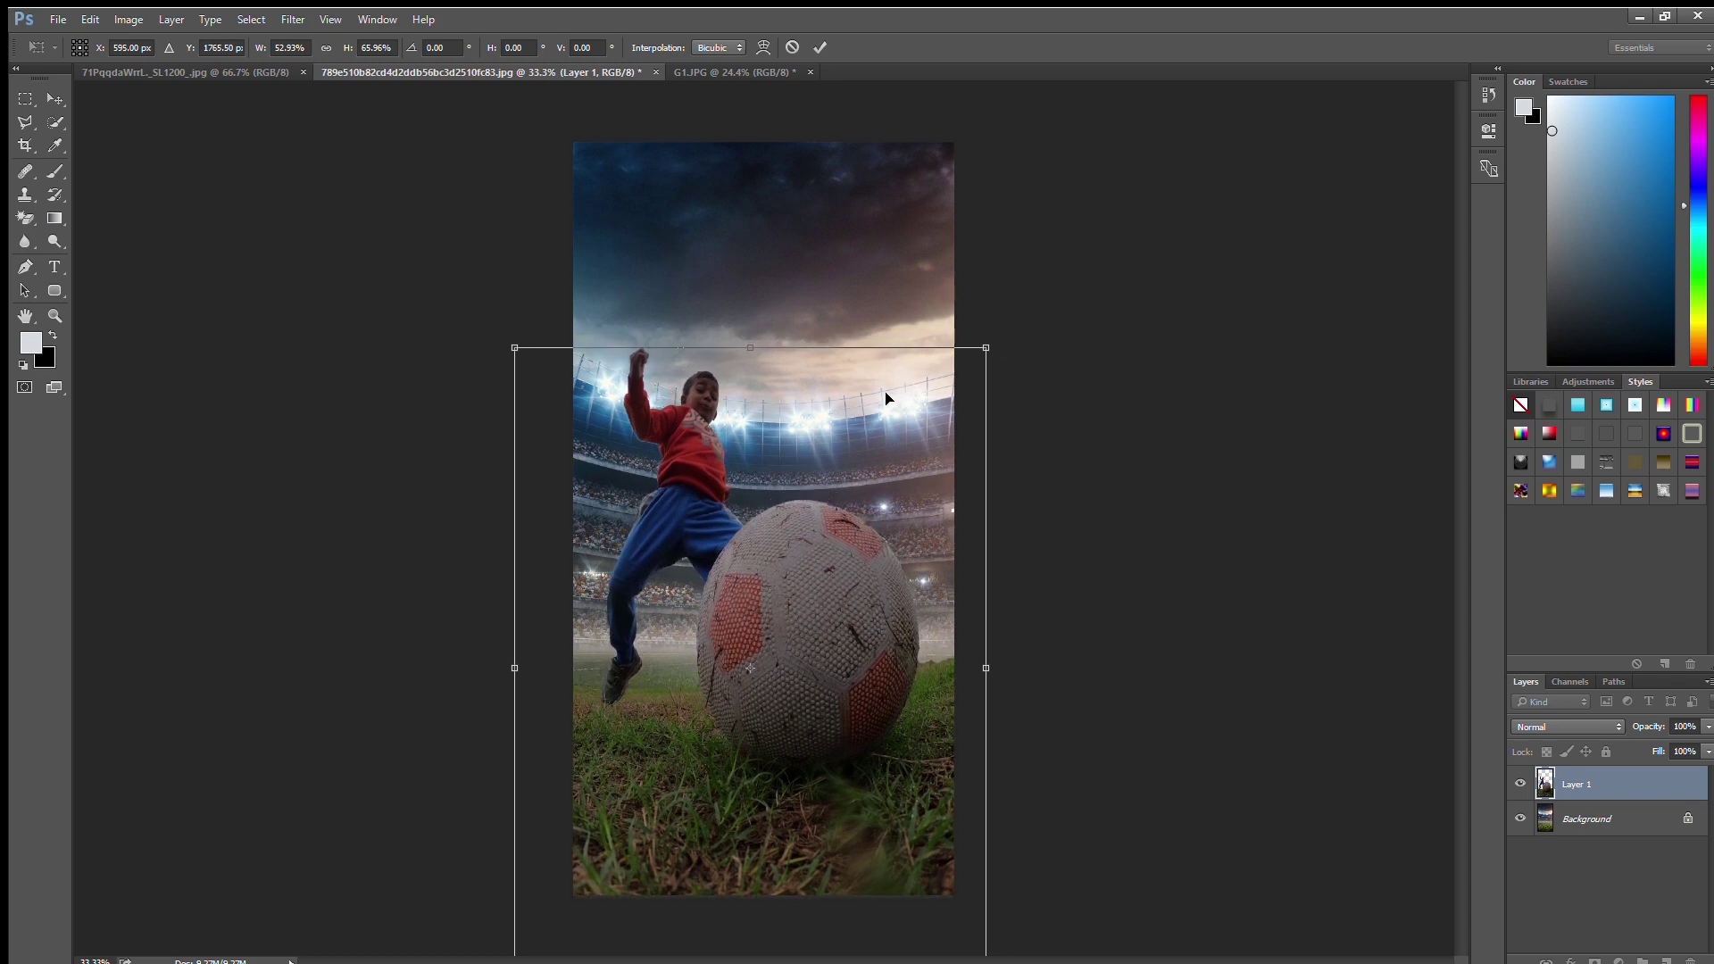
left_click(820, 47)
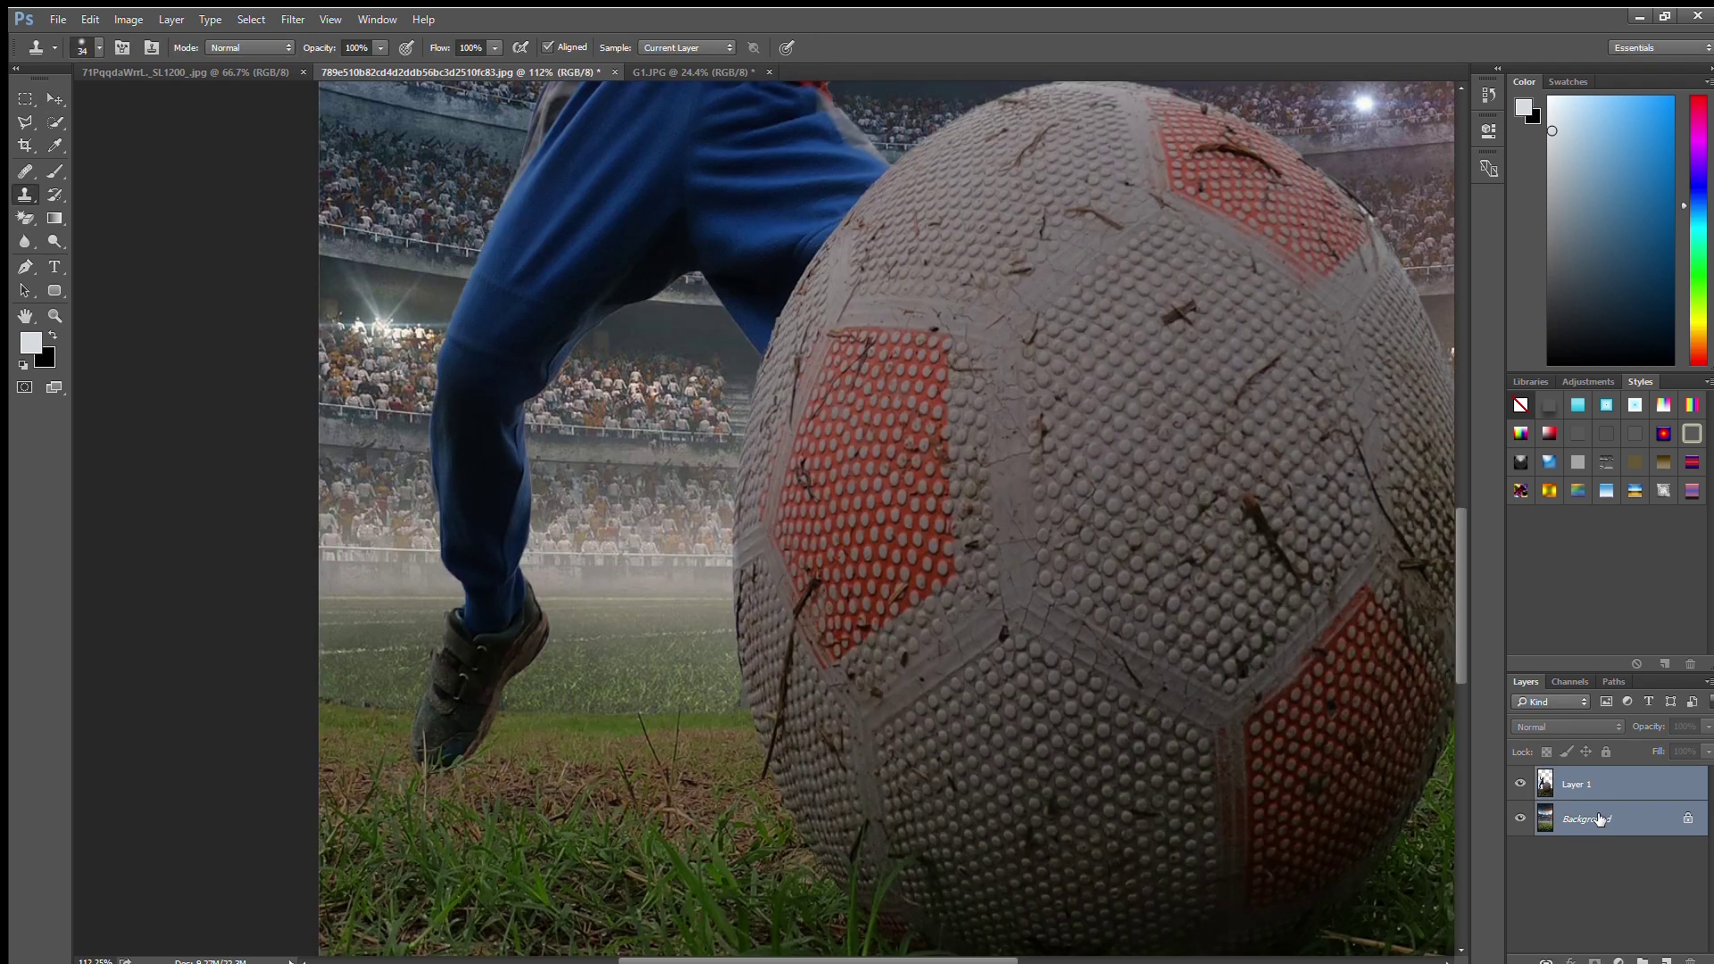
Merge the boy layer into the background and clone grass over the seam by his foot.
key("ctrl+e")
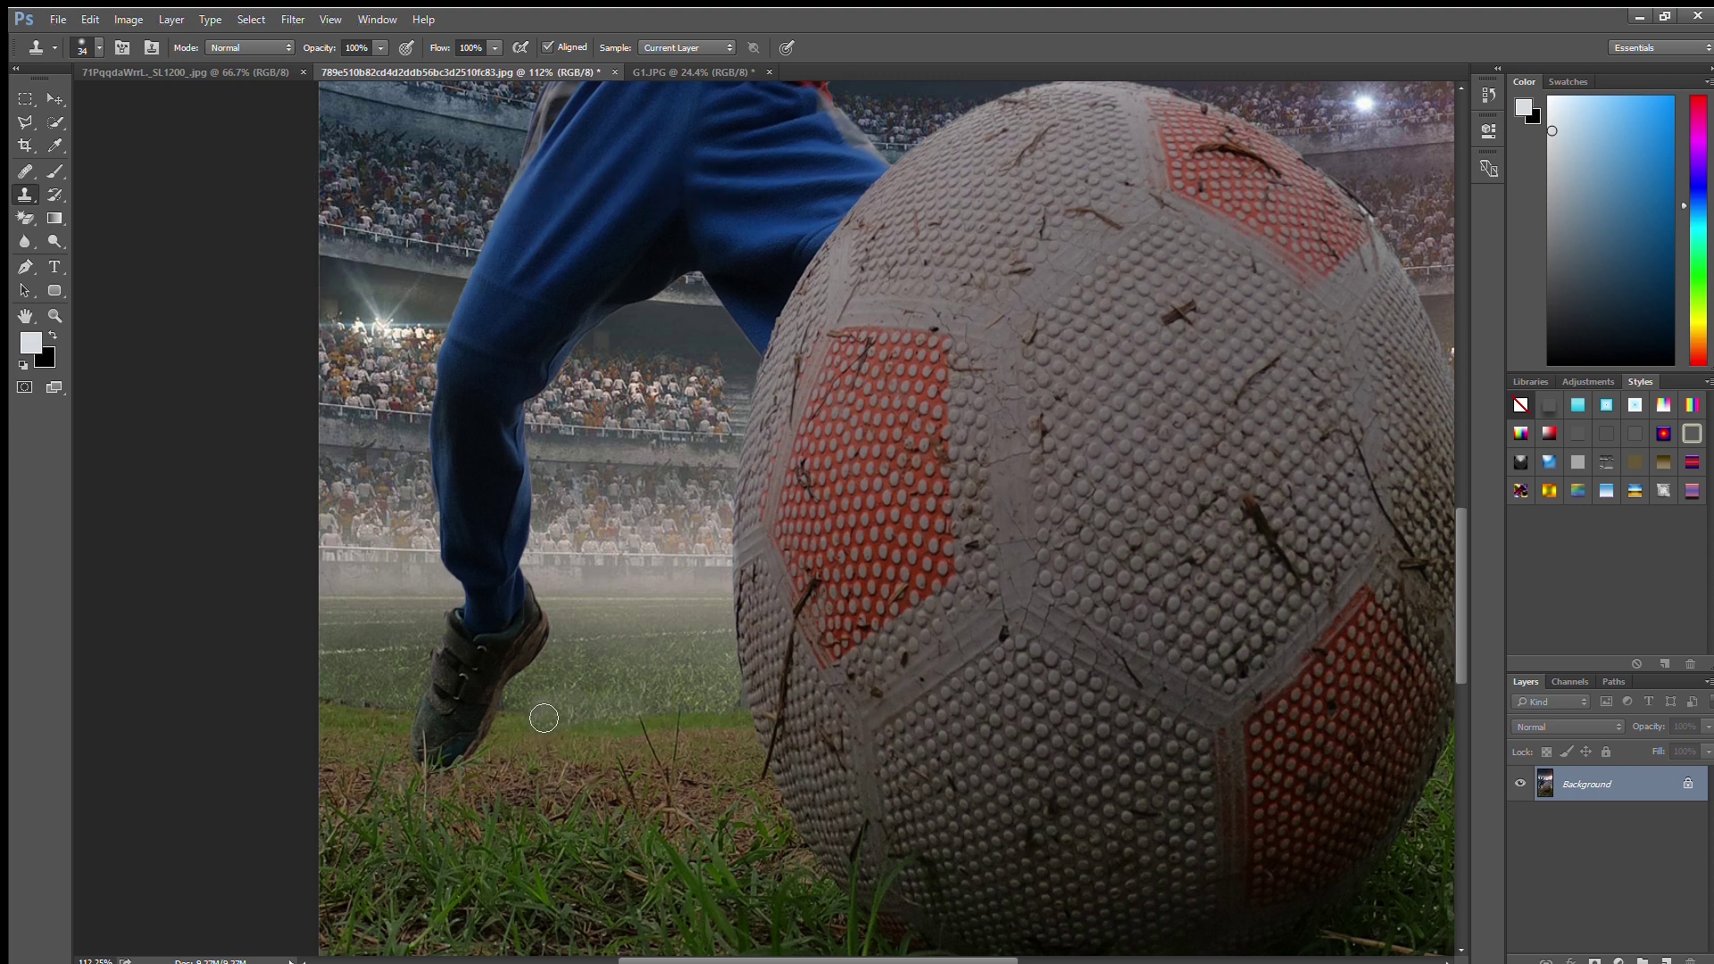
left_click(363, 690, "alt")
left_click_drag(356, 701, 383, 701)
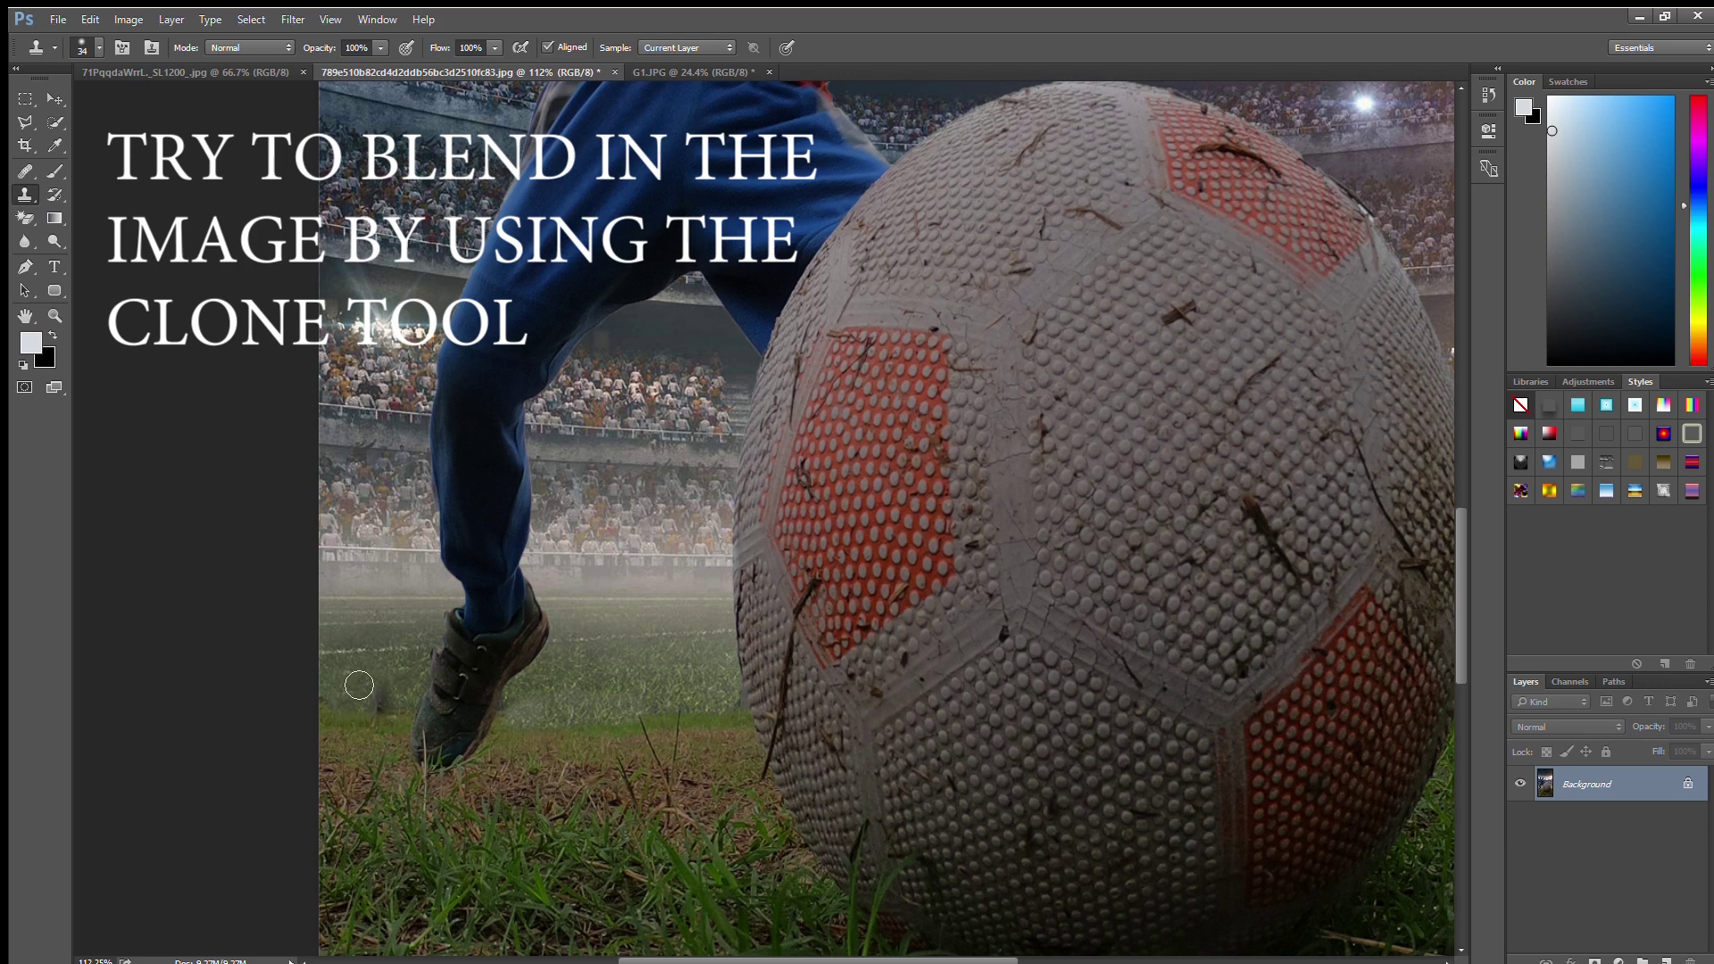
key("ctrl+z")
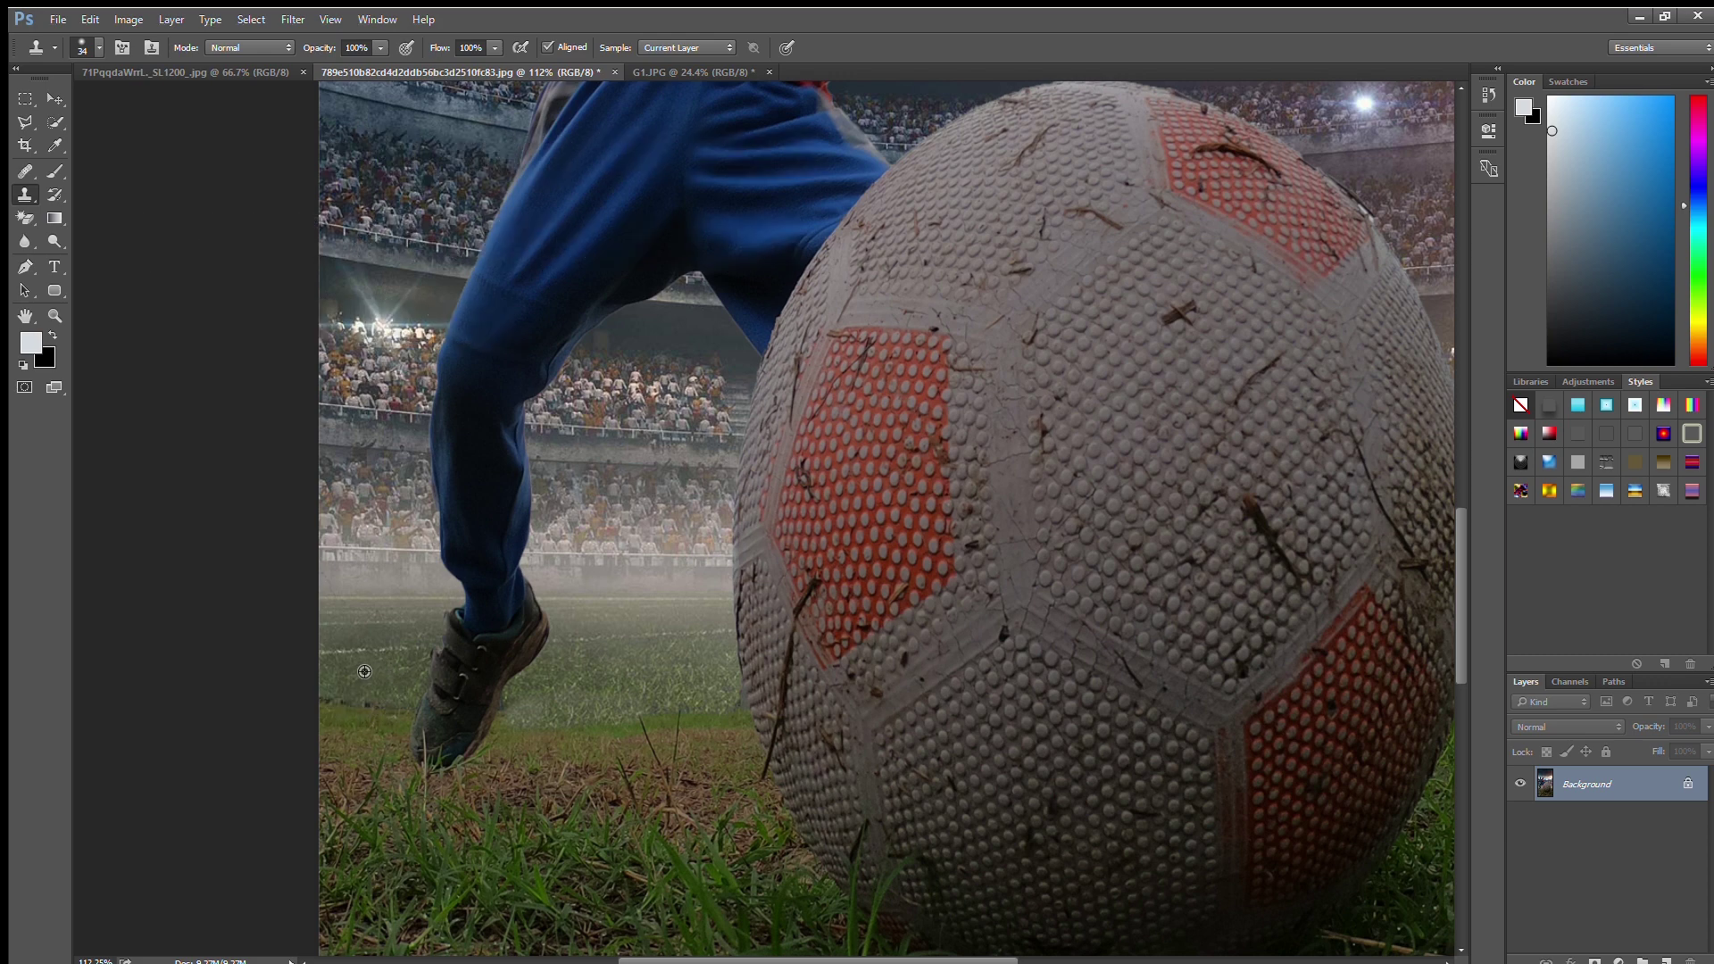
left_click_drag(347, 700, 378, 708)
scroll(894, 691, "down", 5)
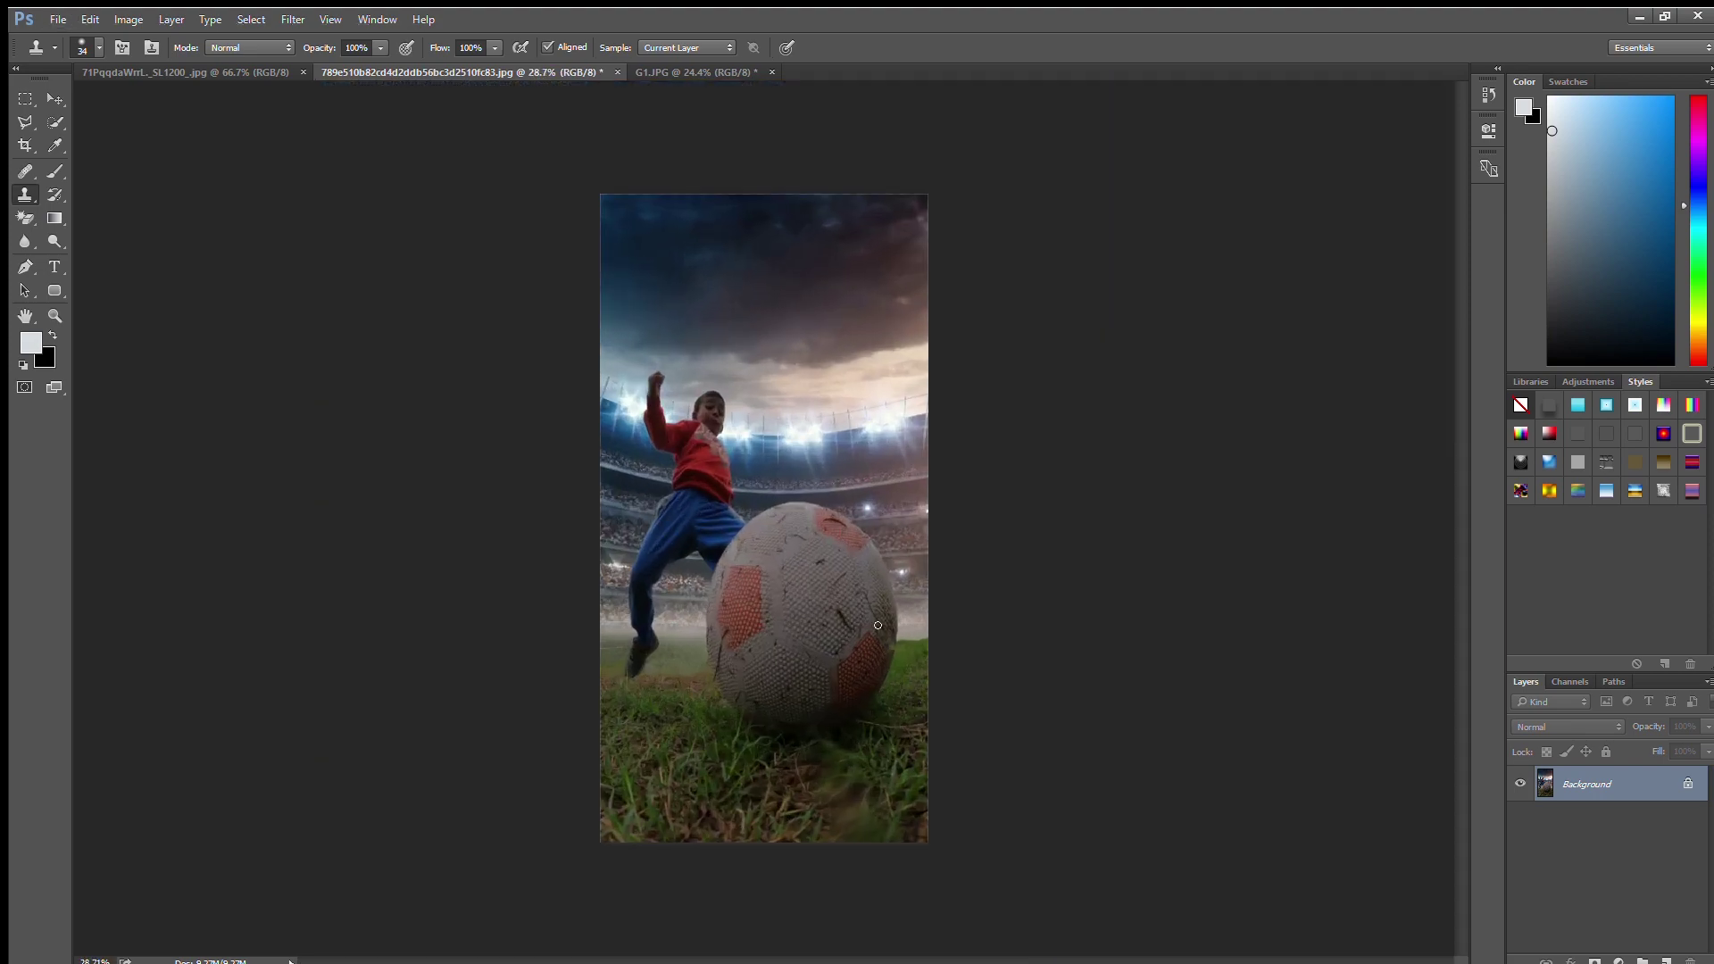
Drag the Champions League ball image into the stadium photo and lower its opacity.
left_click(243, 66)
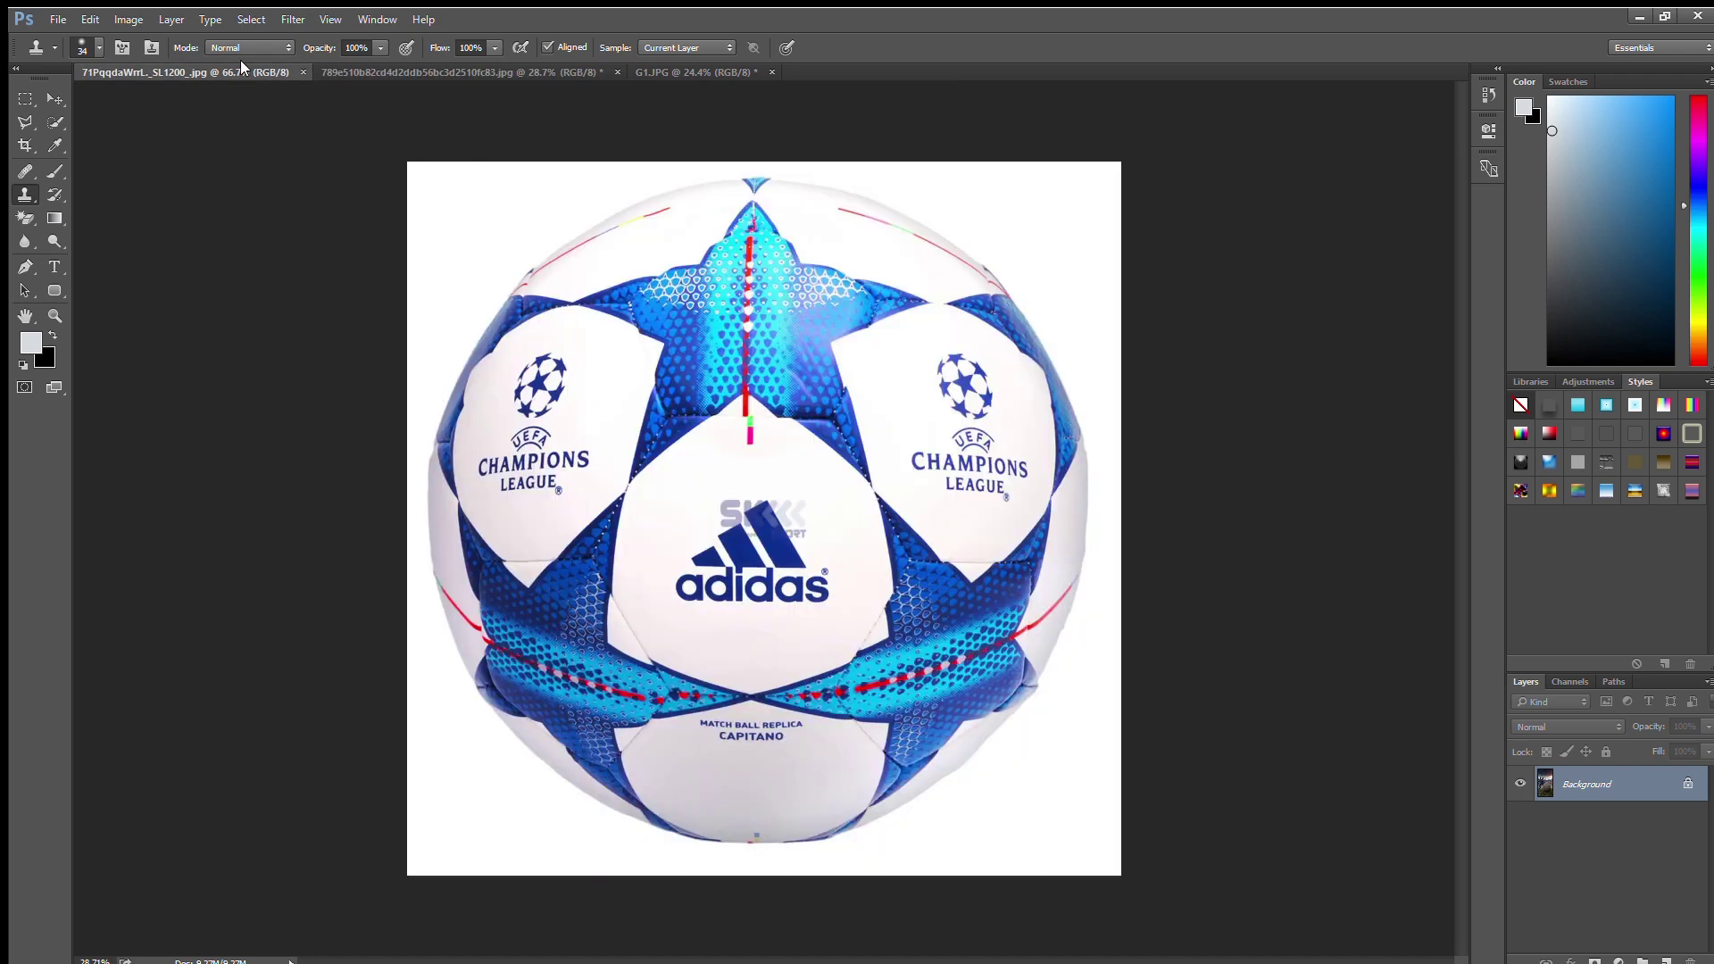
key("v")
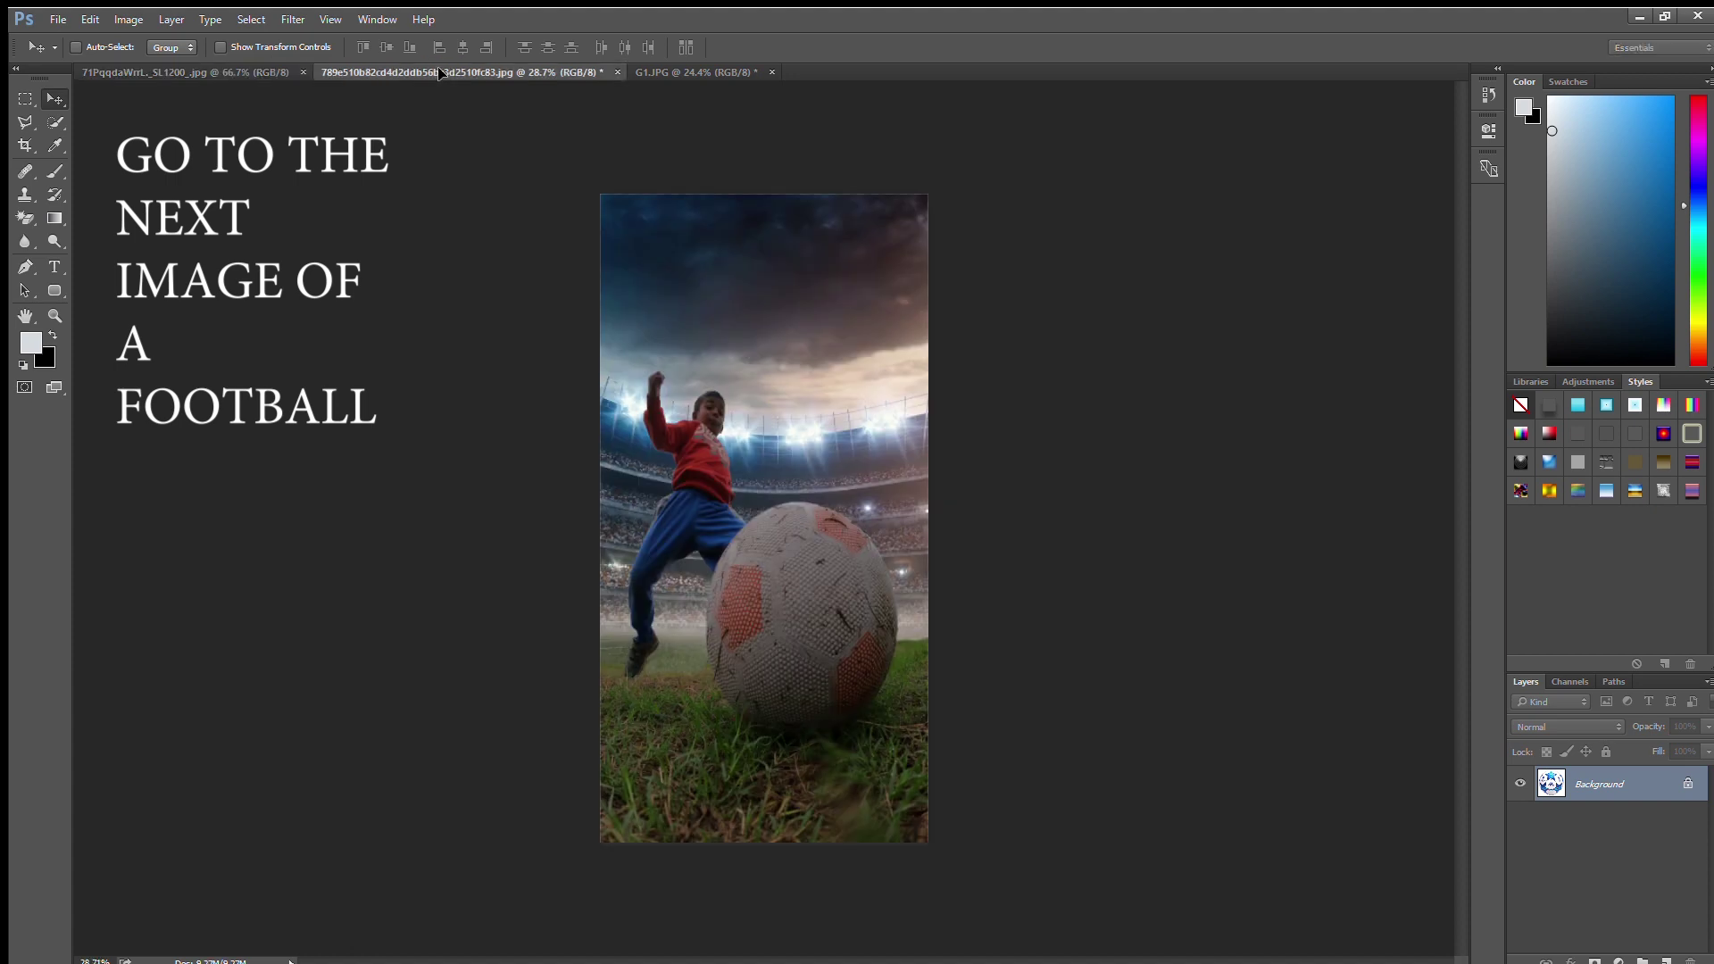
left_click_drag(440, 75, 790, 580)
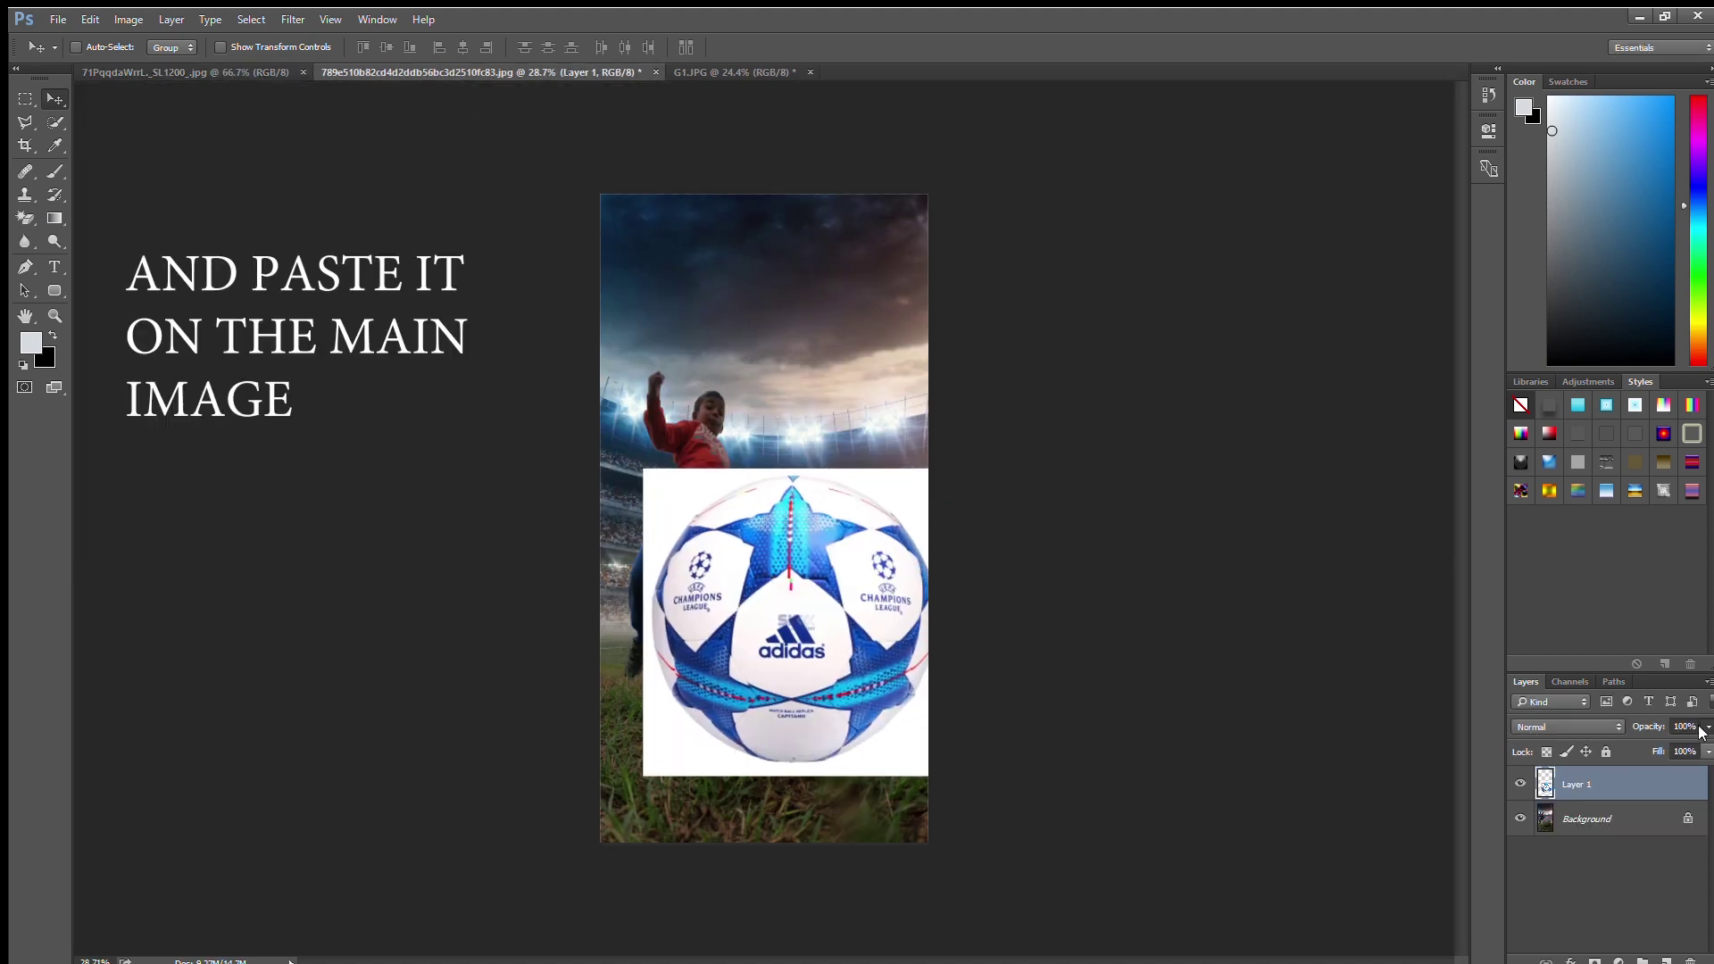
left_click_drag(1701, 745, 1628, 742)
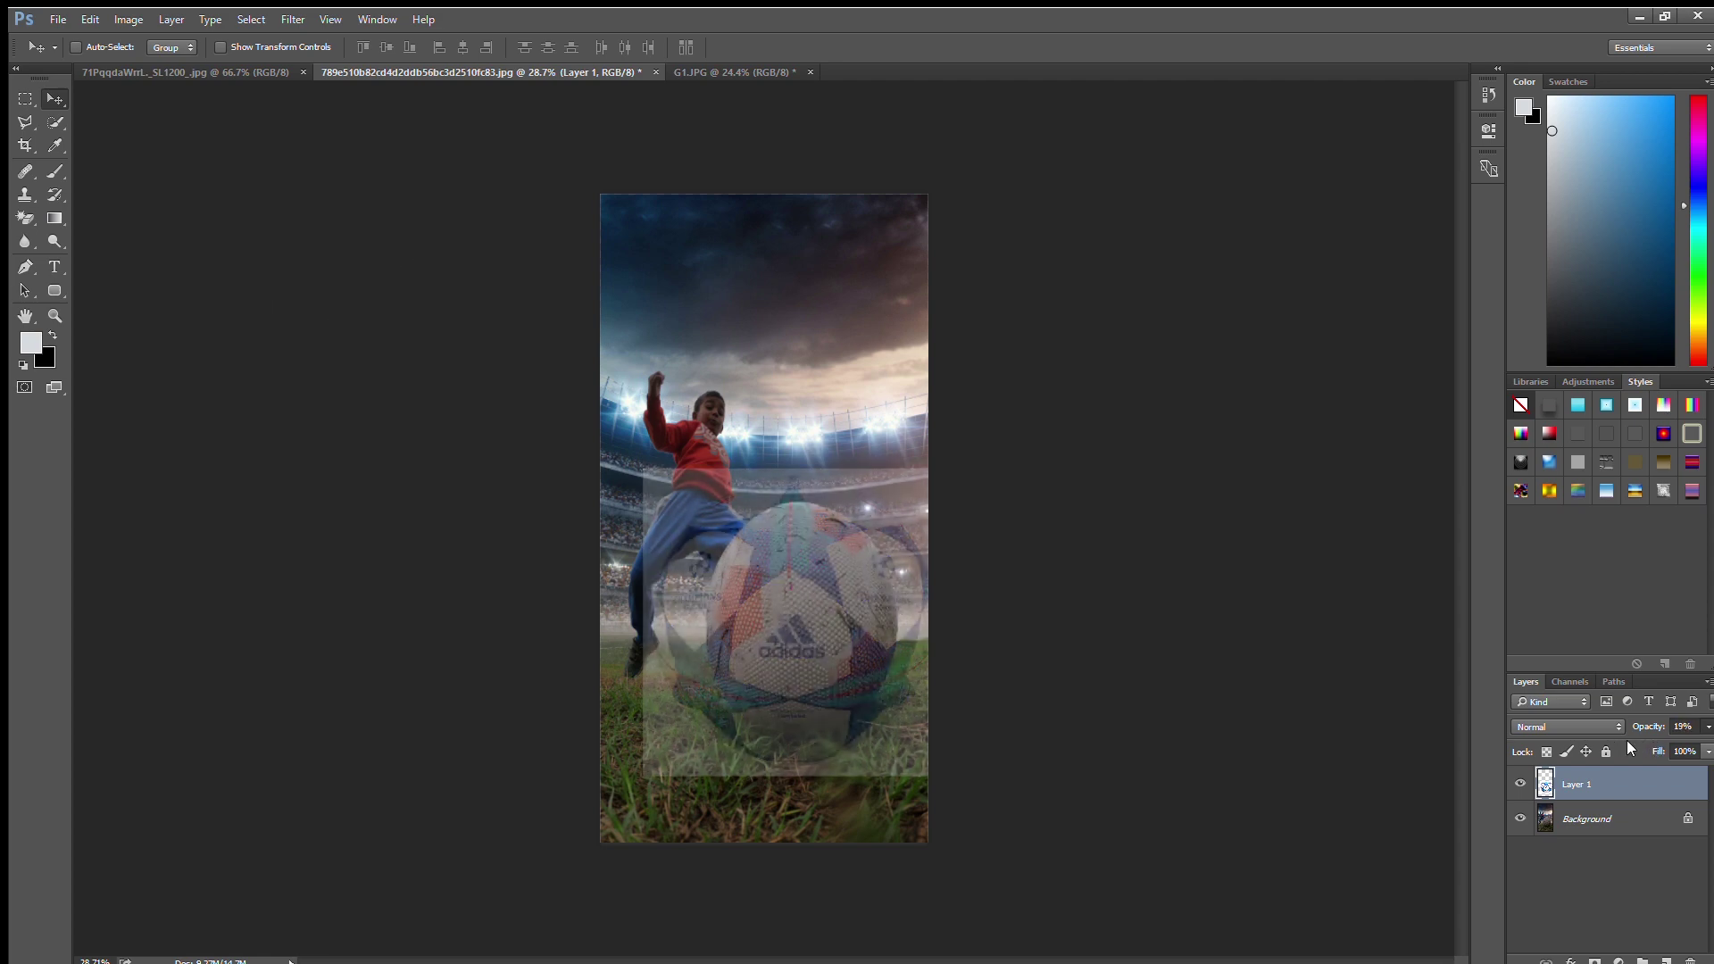
Scale the ball layer to about 71% over the old ball and restore opacity to 96%.
key("ctrl+t")
mouse_move(953, 466)
left_mouse_down()
mouse_move(889, 515)
mouse_move(901, 502)
left_mouse_up()
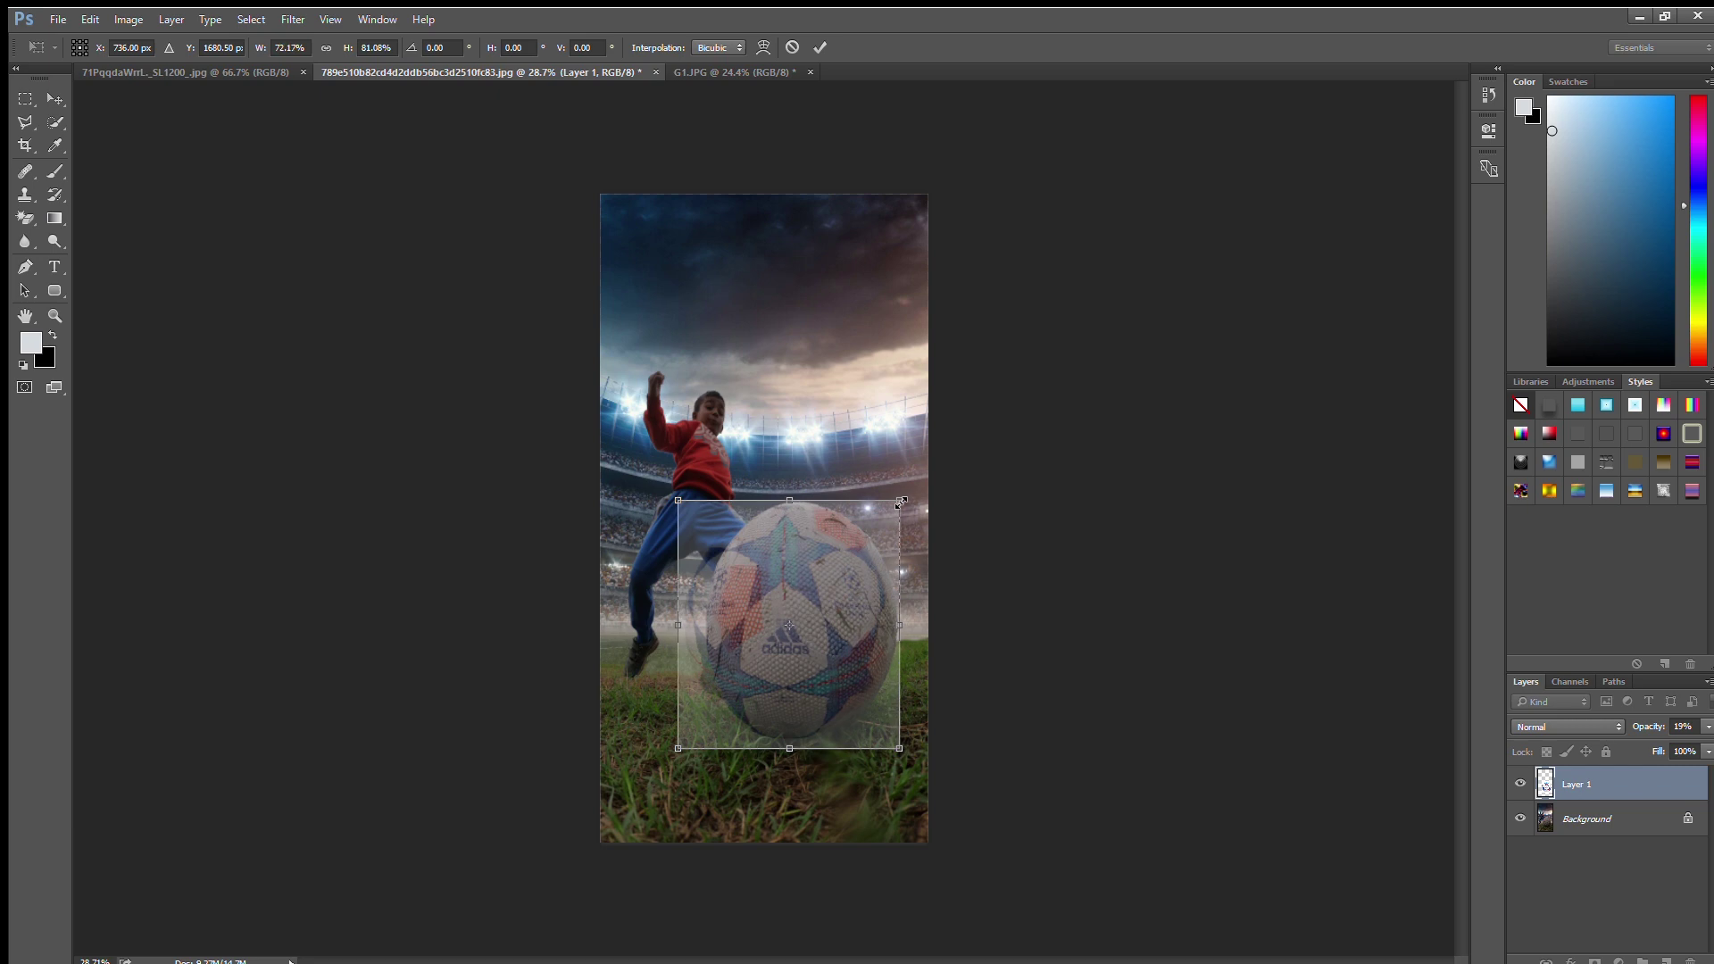
left_click_drag(813, 543, 824, 539)
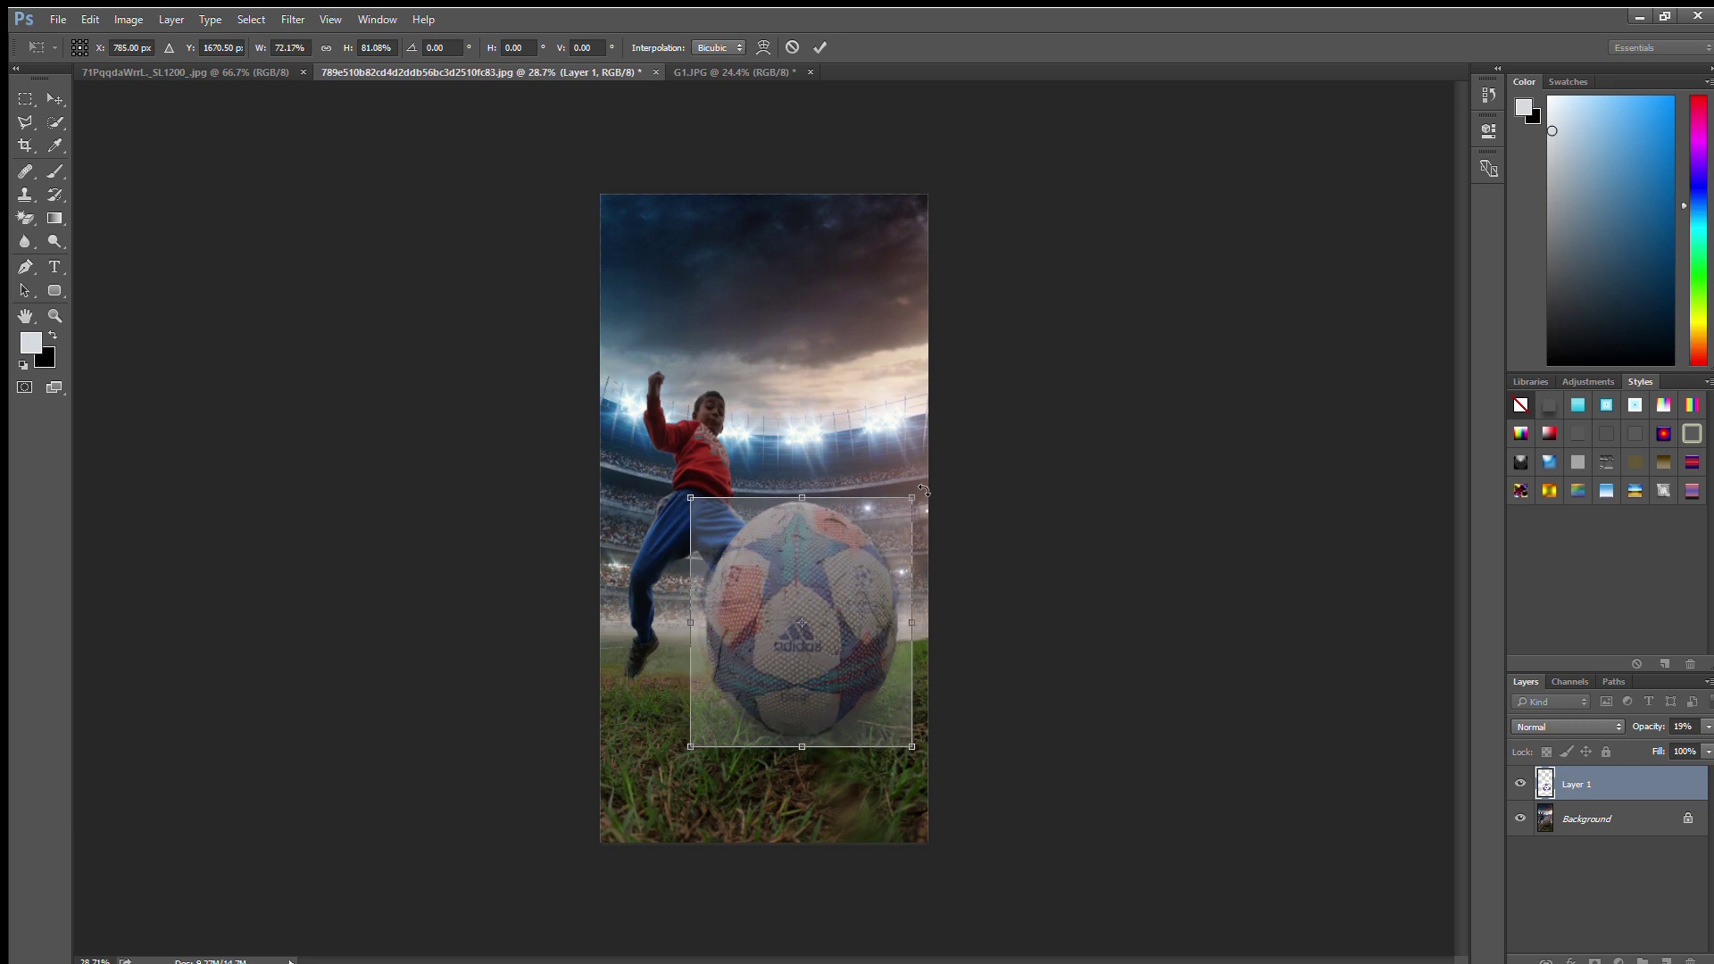
left_click_drag(916, 500, 912, 504)
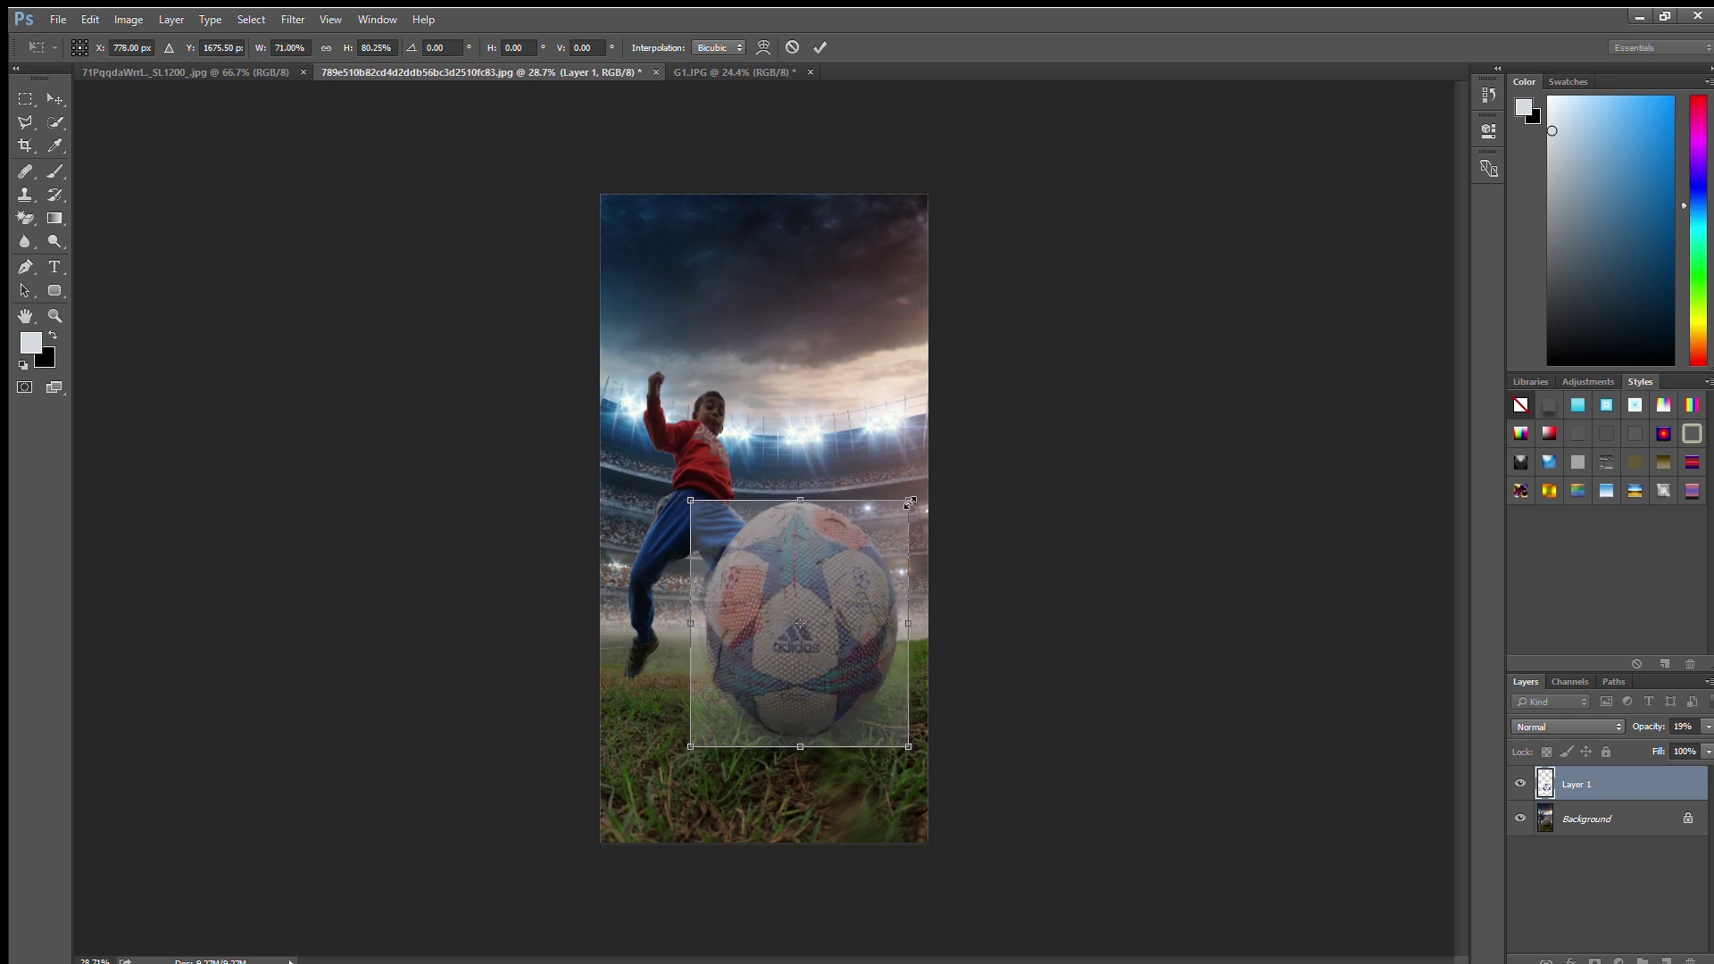
left_click_drag(806, 578, 810, 576)
left_click_drag(909, 746, 912, 741)
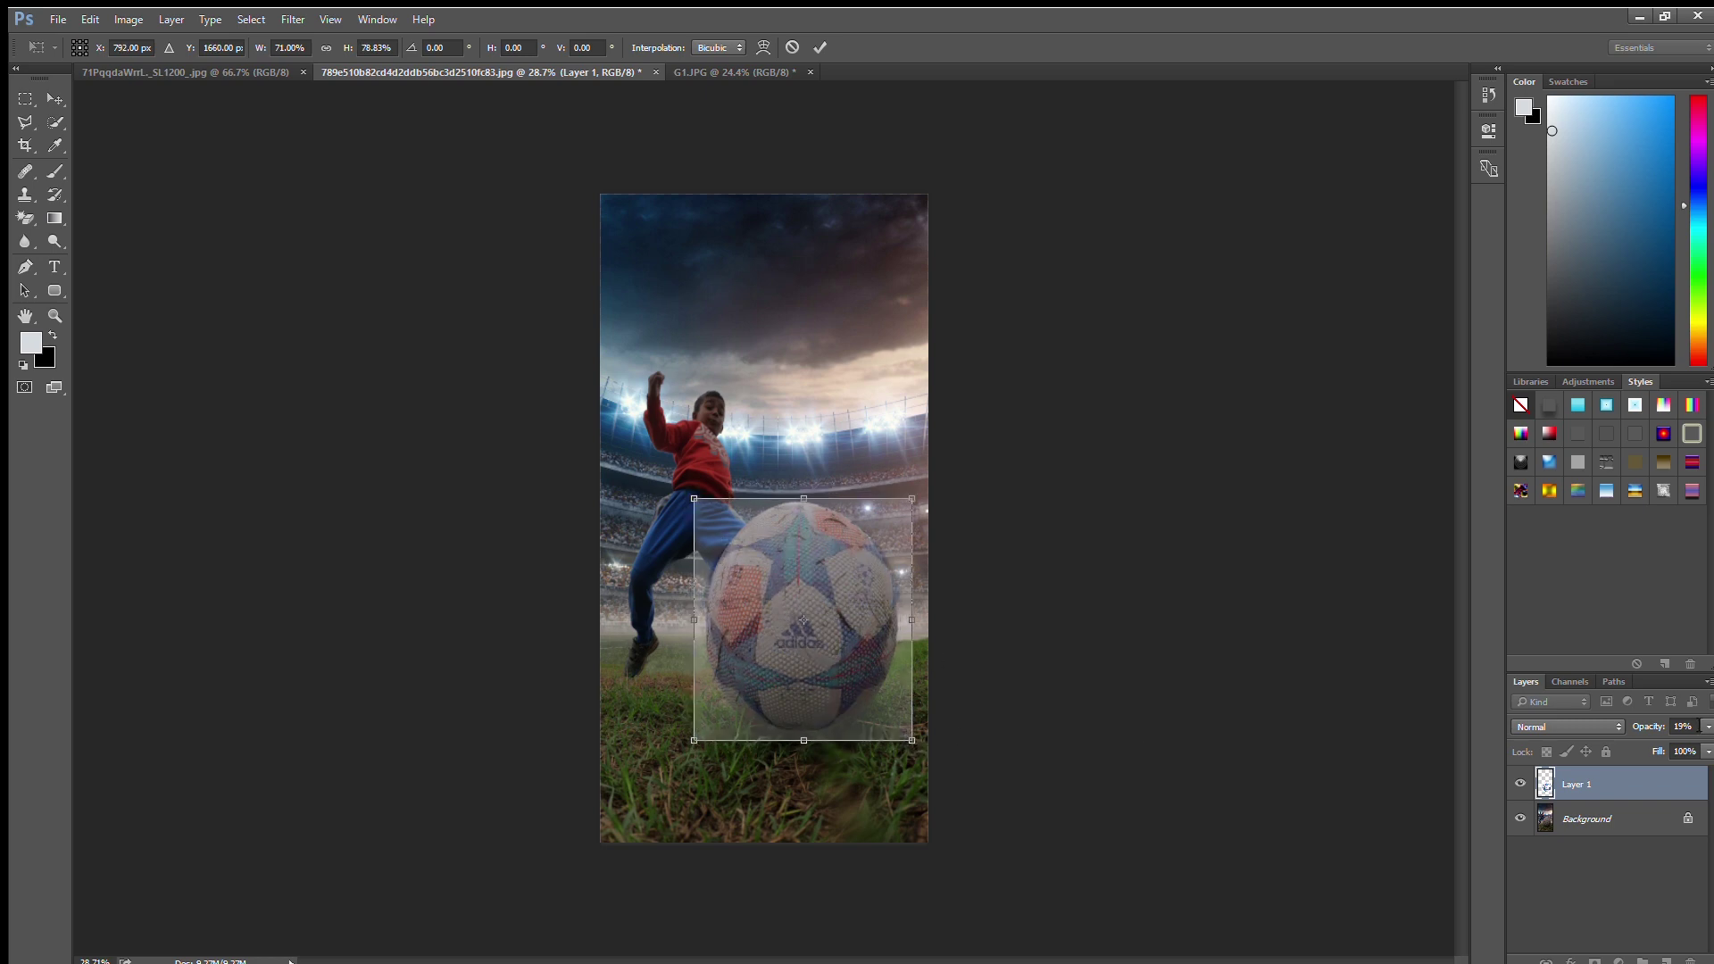
left_click_drag(1703, 745, 1706, 746)
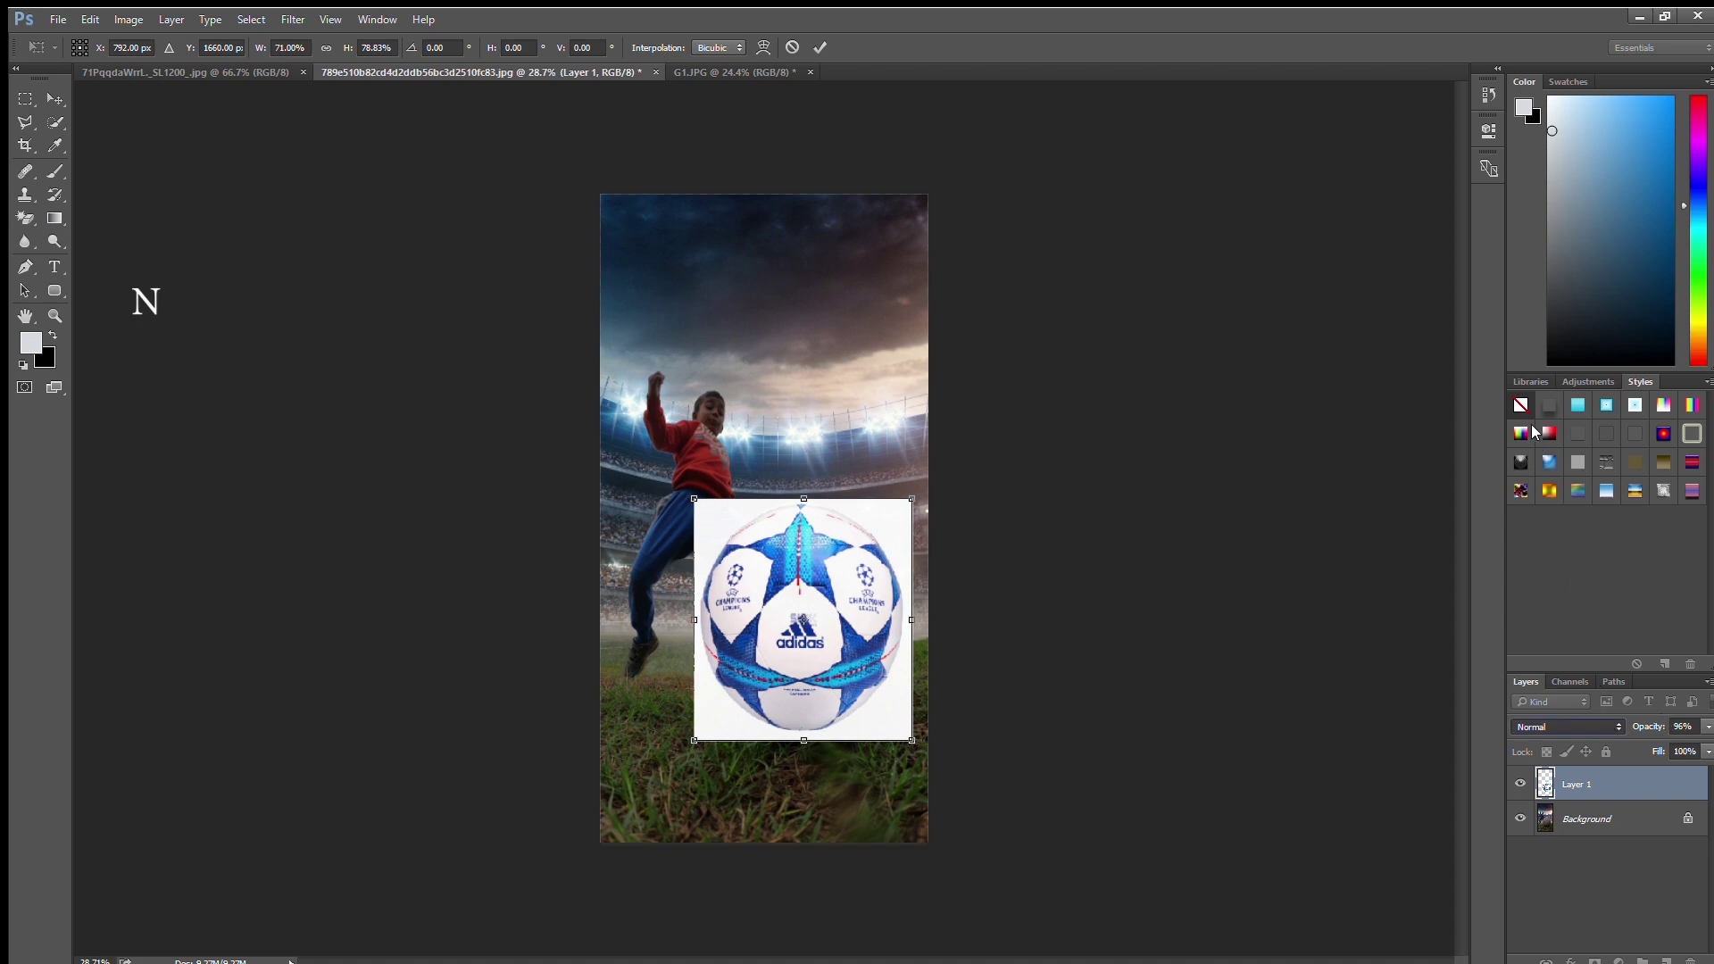
Set the ball layer's blend mode to Multiply and commit its size and position.
key("shift+alt+m")
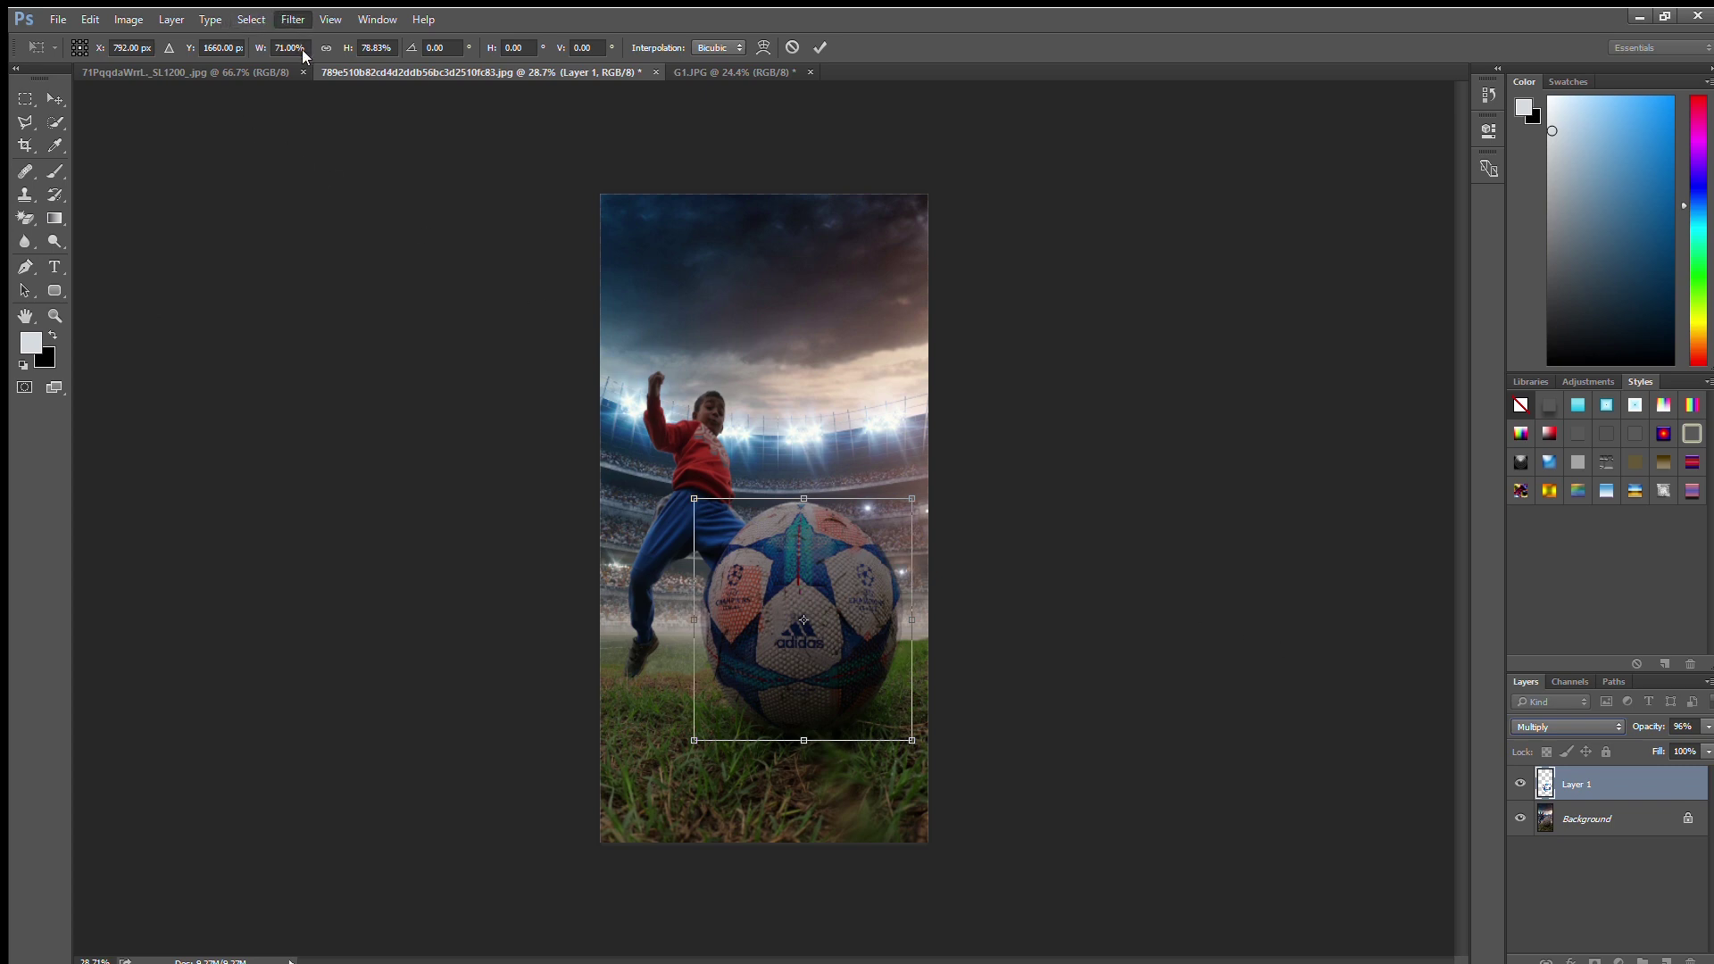
left_click(819, 47)
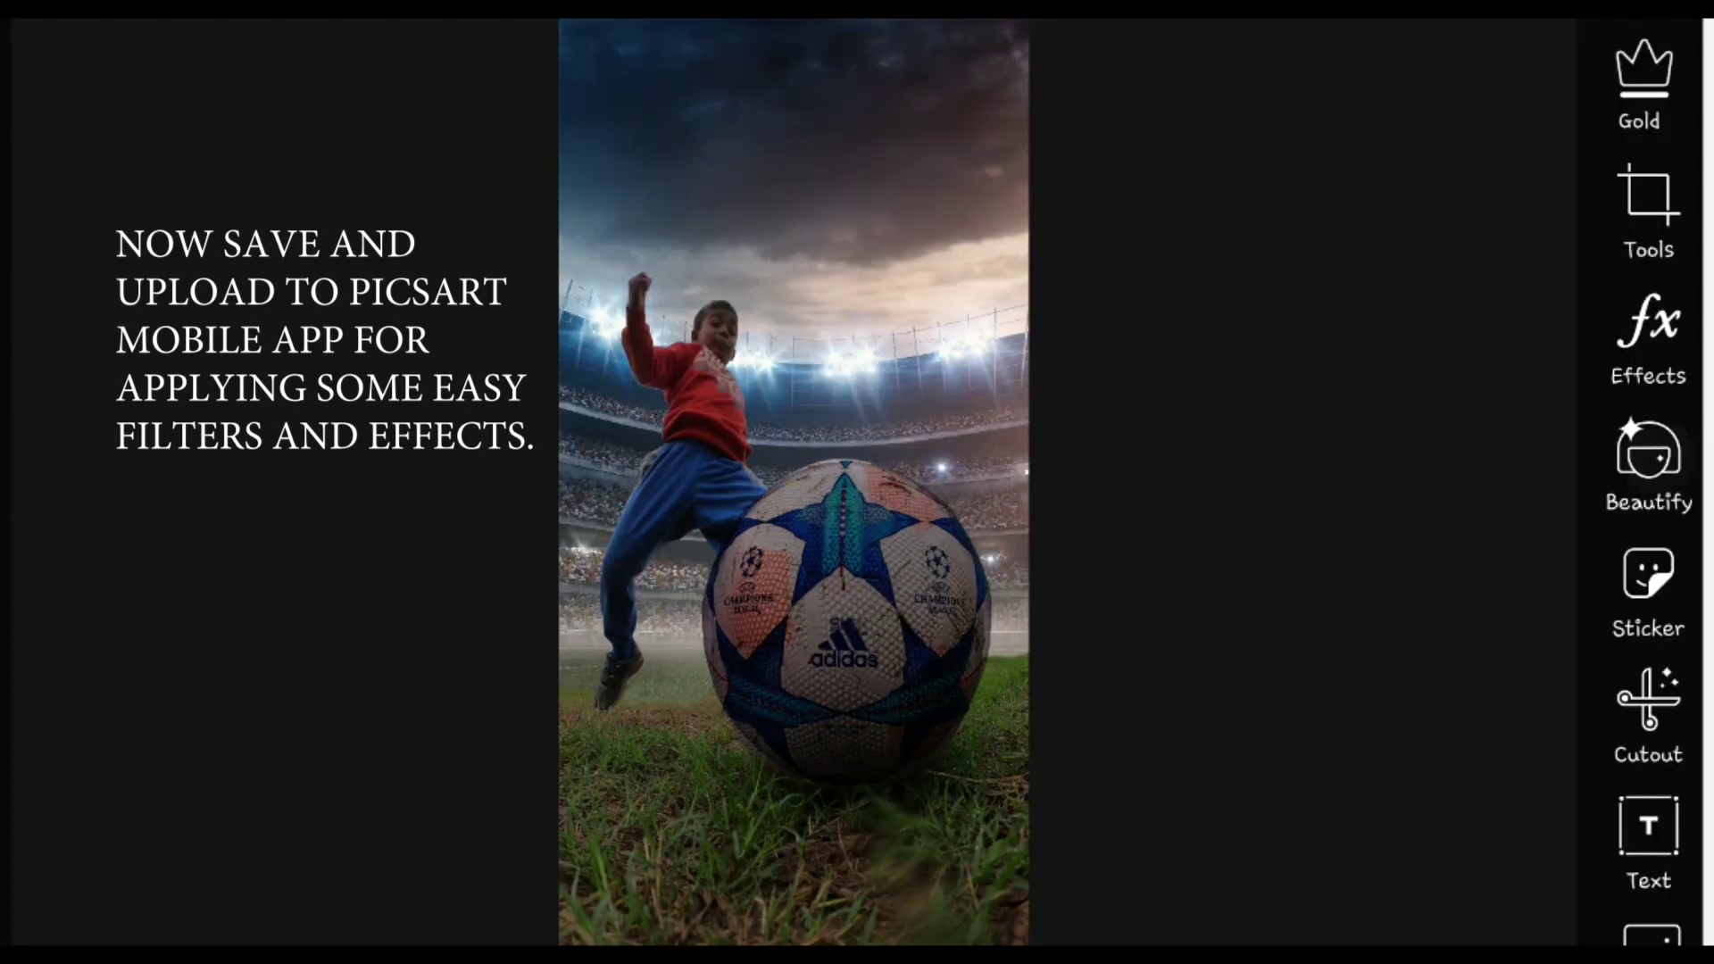
left_click(1648, 460)
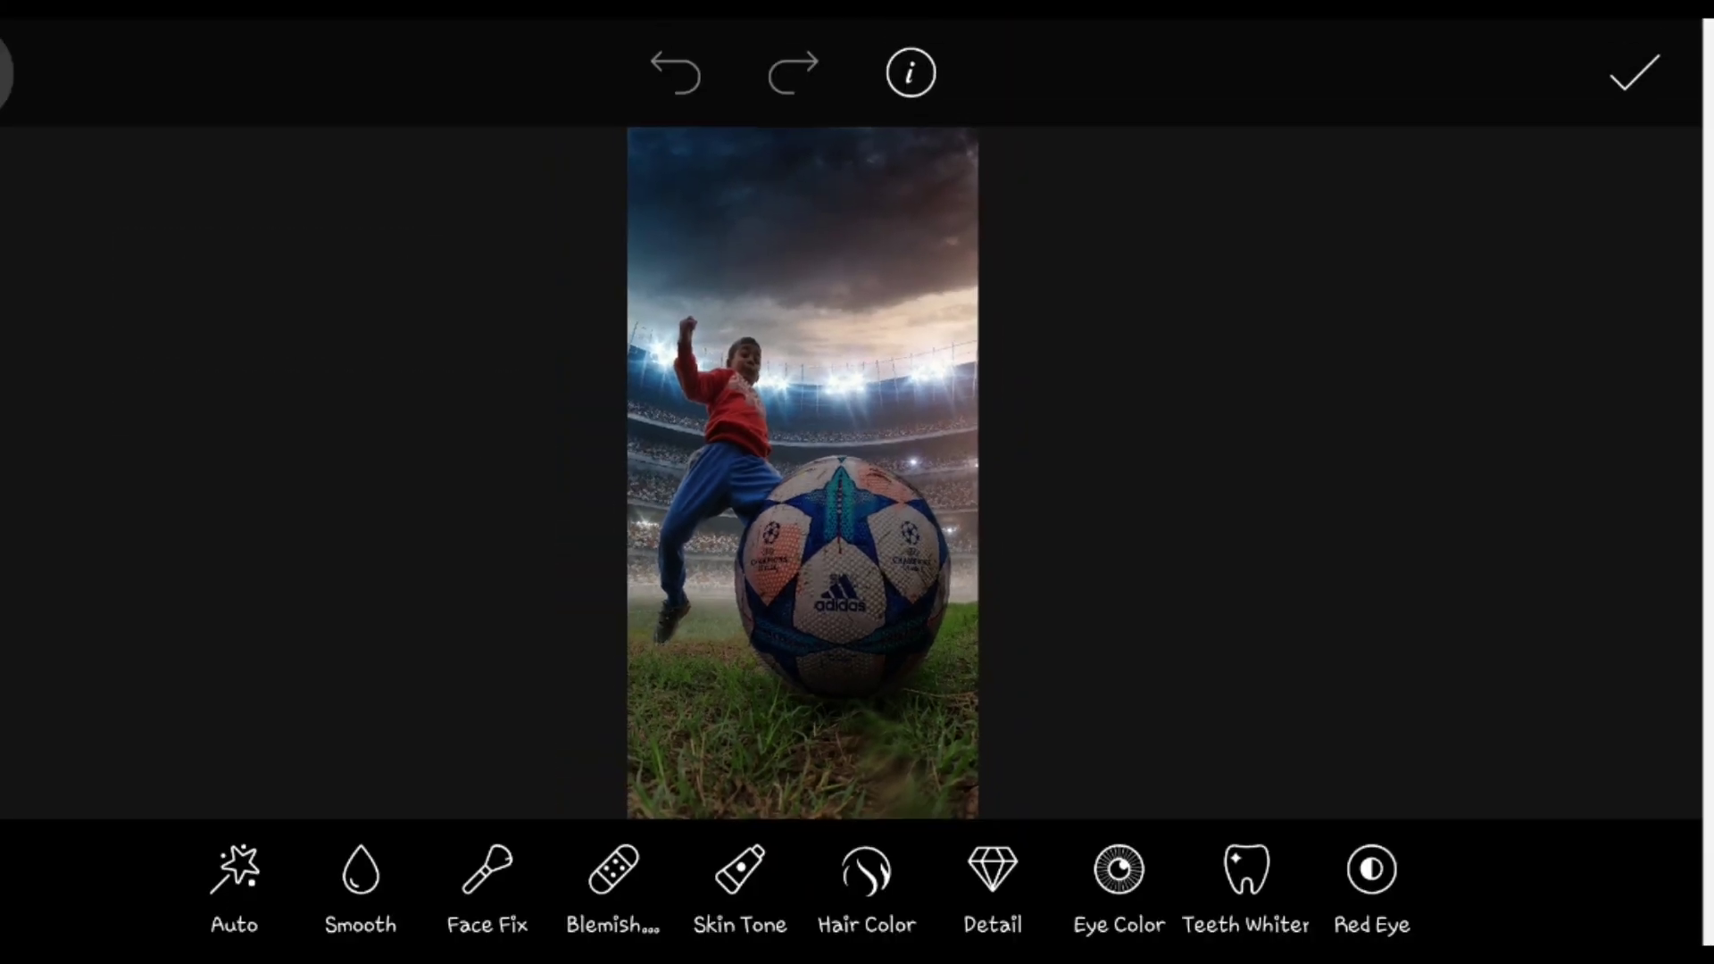
Apply the Artistic OilPainting effect with amount 19 and fade 54.
left_click(1645, 330)
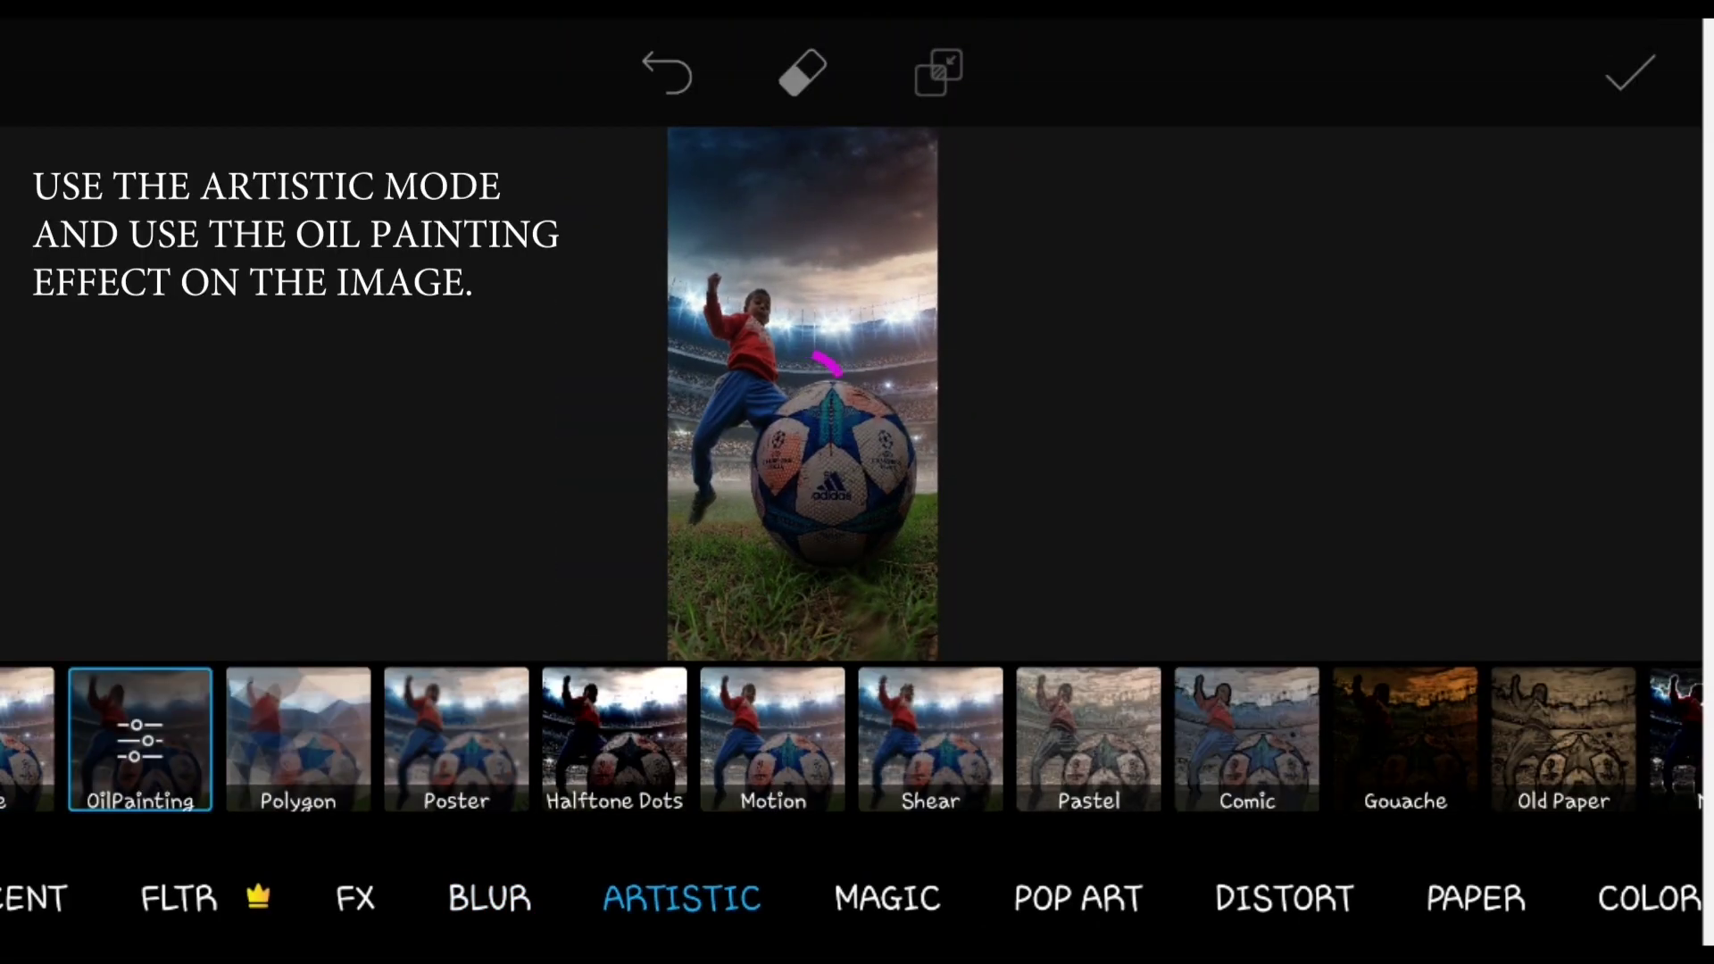
left_click(140, 740)
left_click_drag(378, 513, 207, 513)
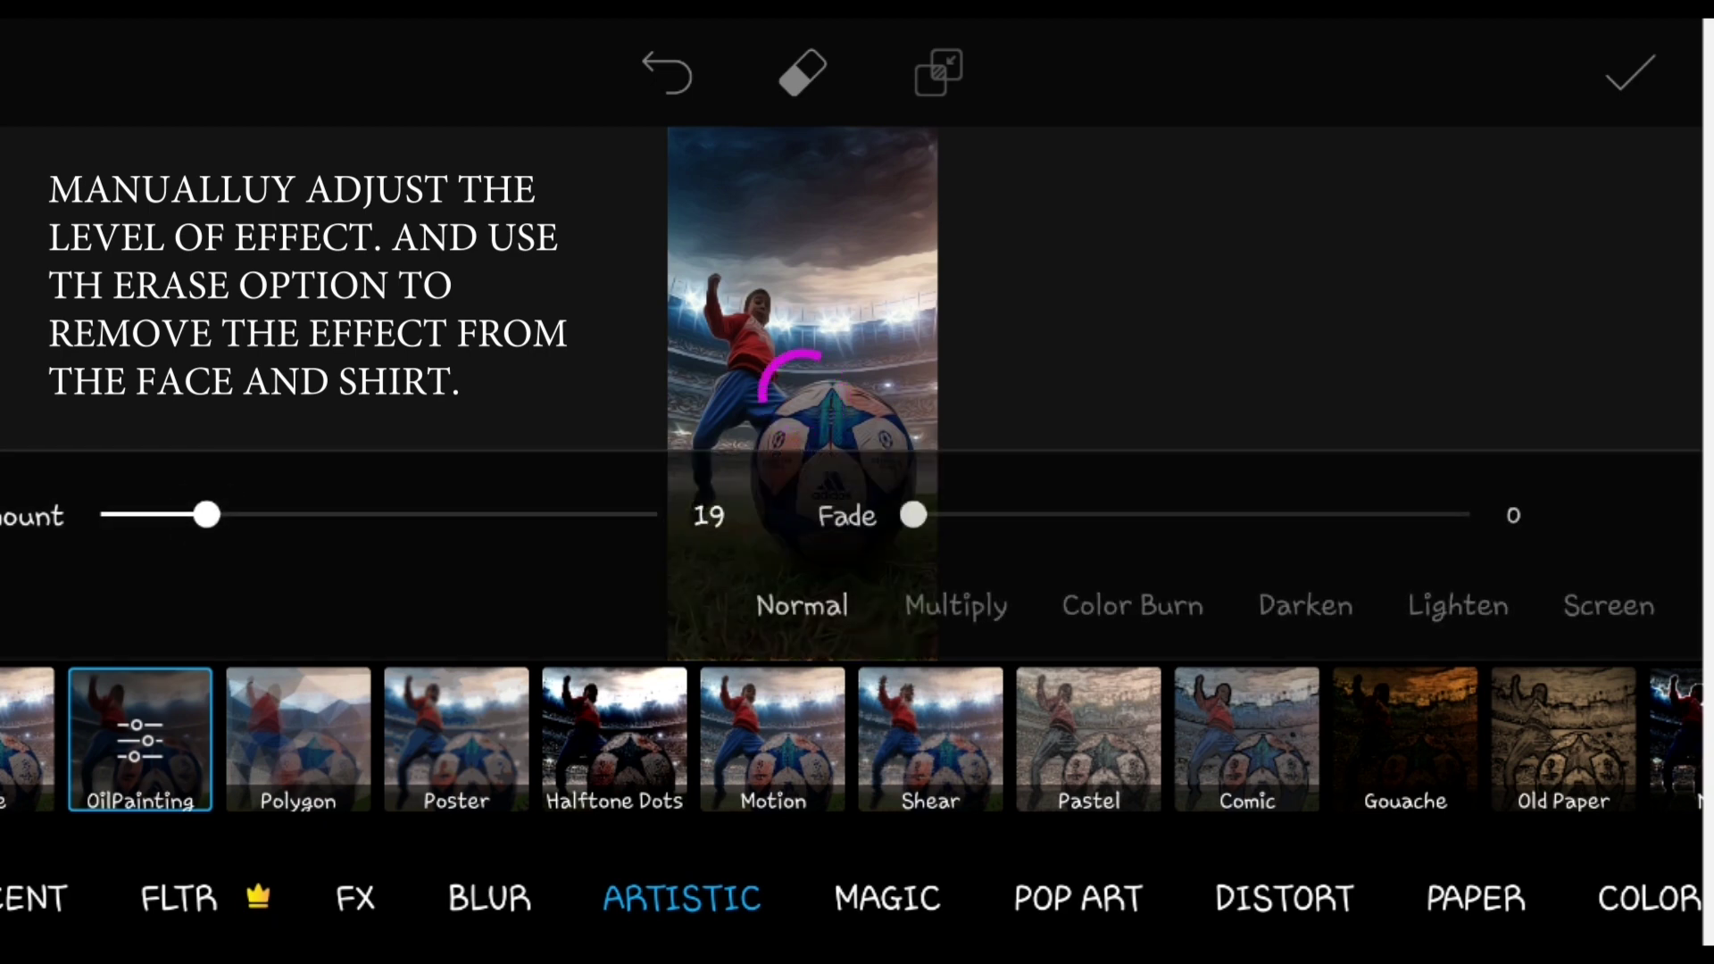
left_click_drag(913, 514, 1213, 514)
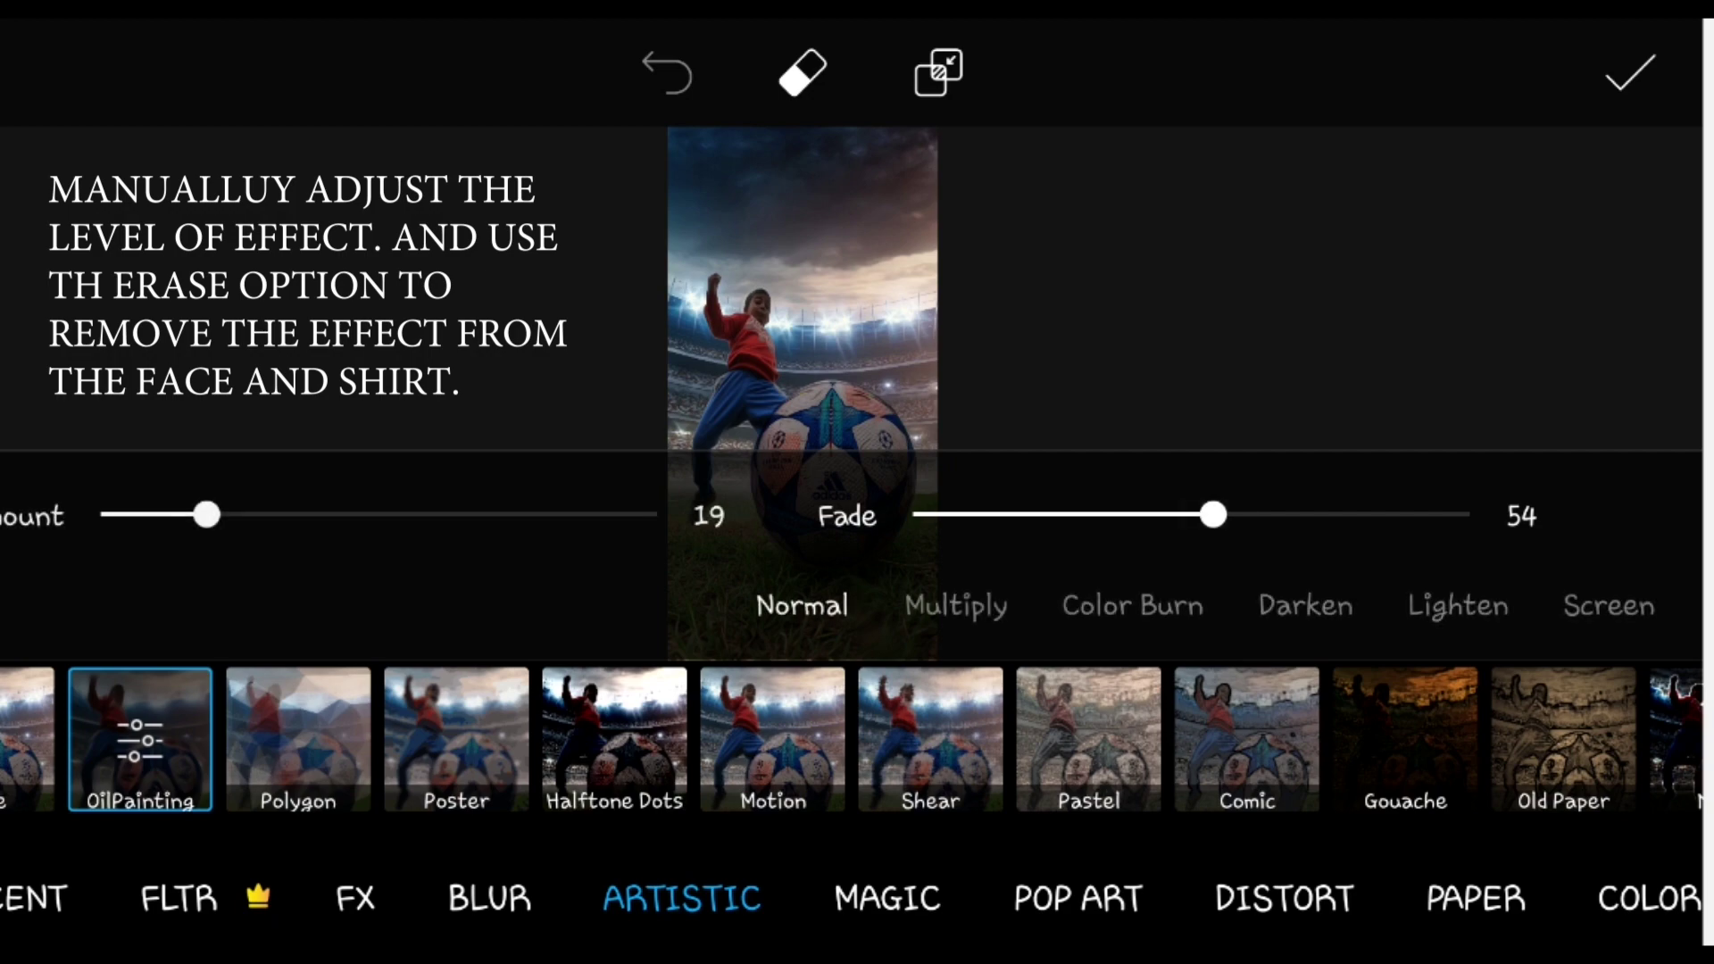
left_click(802, 71)
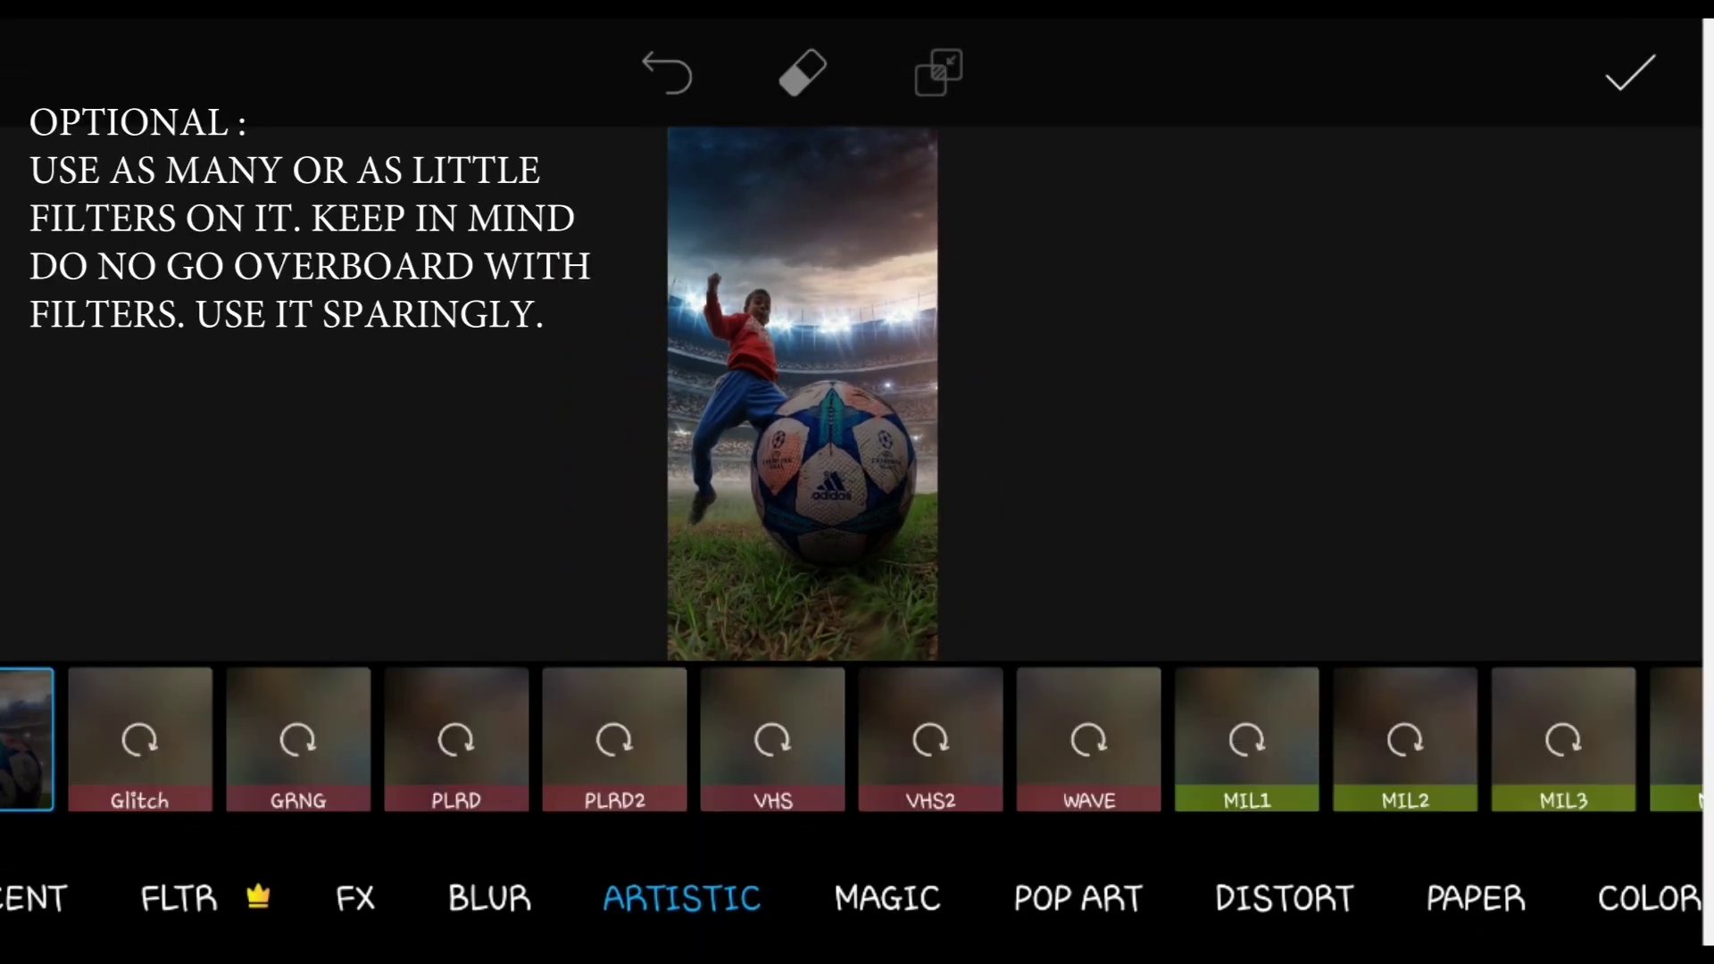
Apply the FLTR PLRD2 filter, setting fade to 59 and noise to 11.
left_click(614, 740)
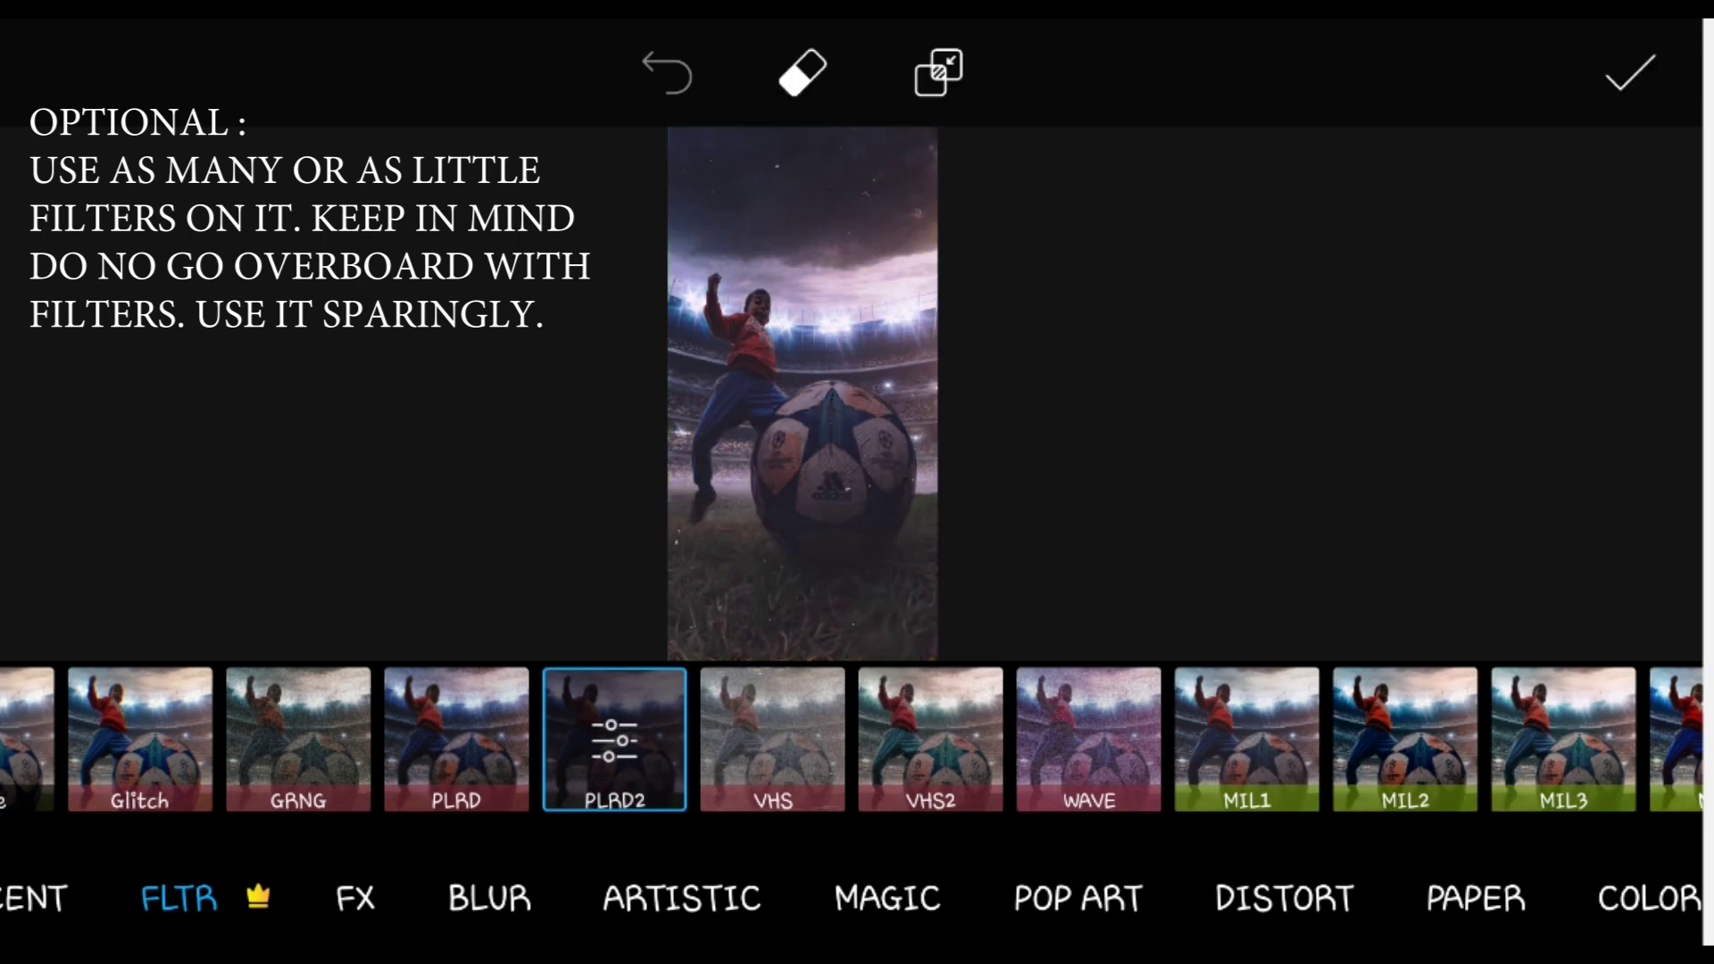
left_click(615, 739)
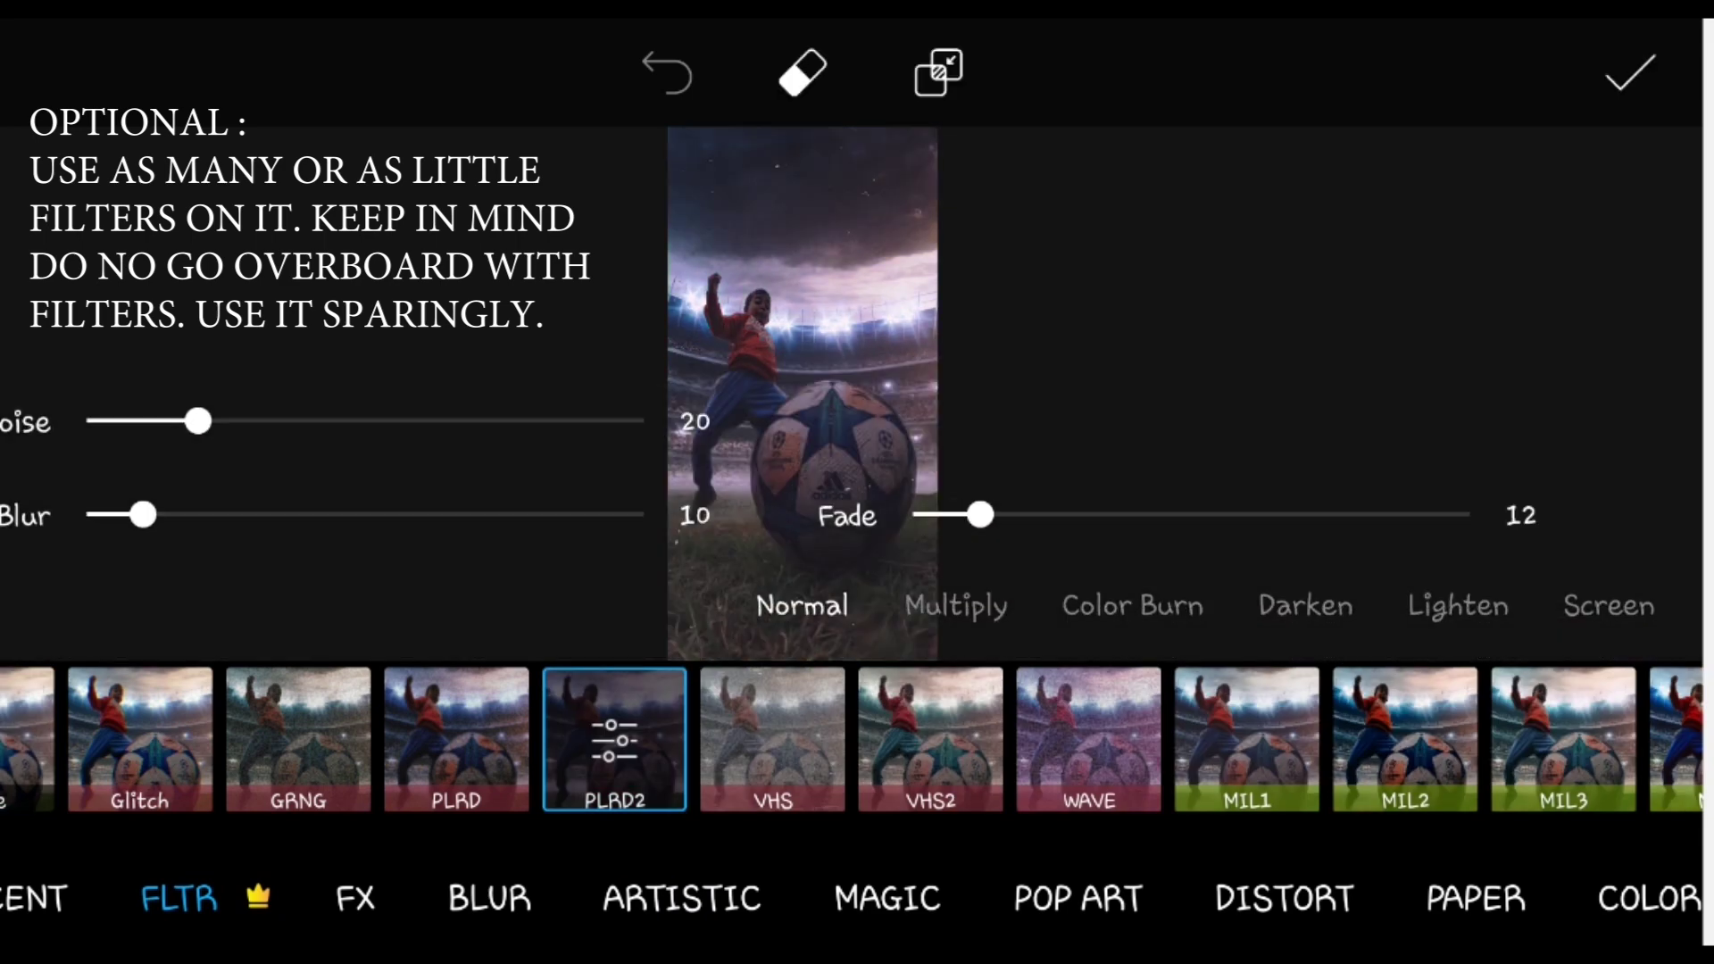
mouse_move(980, 514)
left_mouse_down()
mouse_move(1264, 514)
mouse_move(1241, 514)
left_mouse_up()
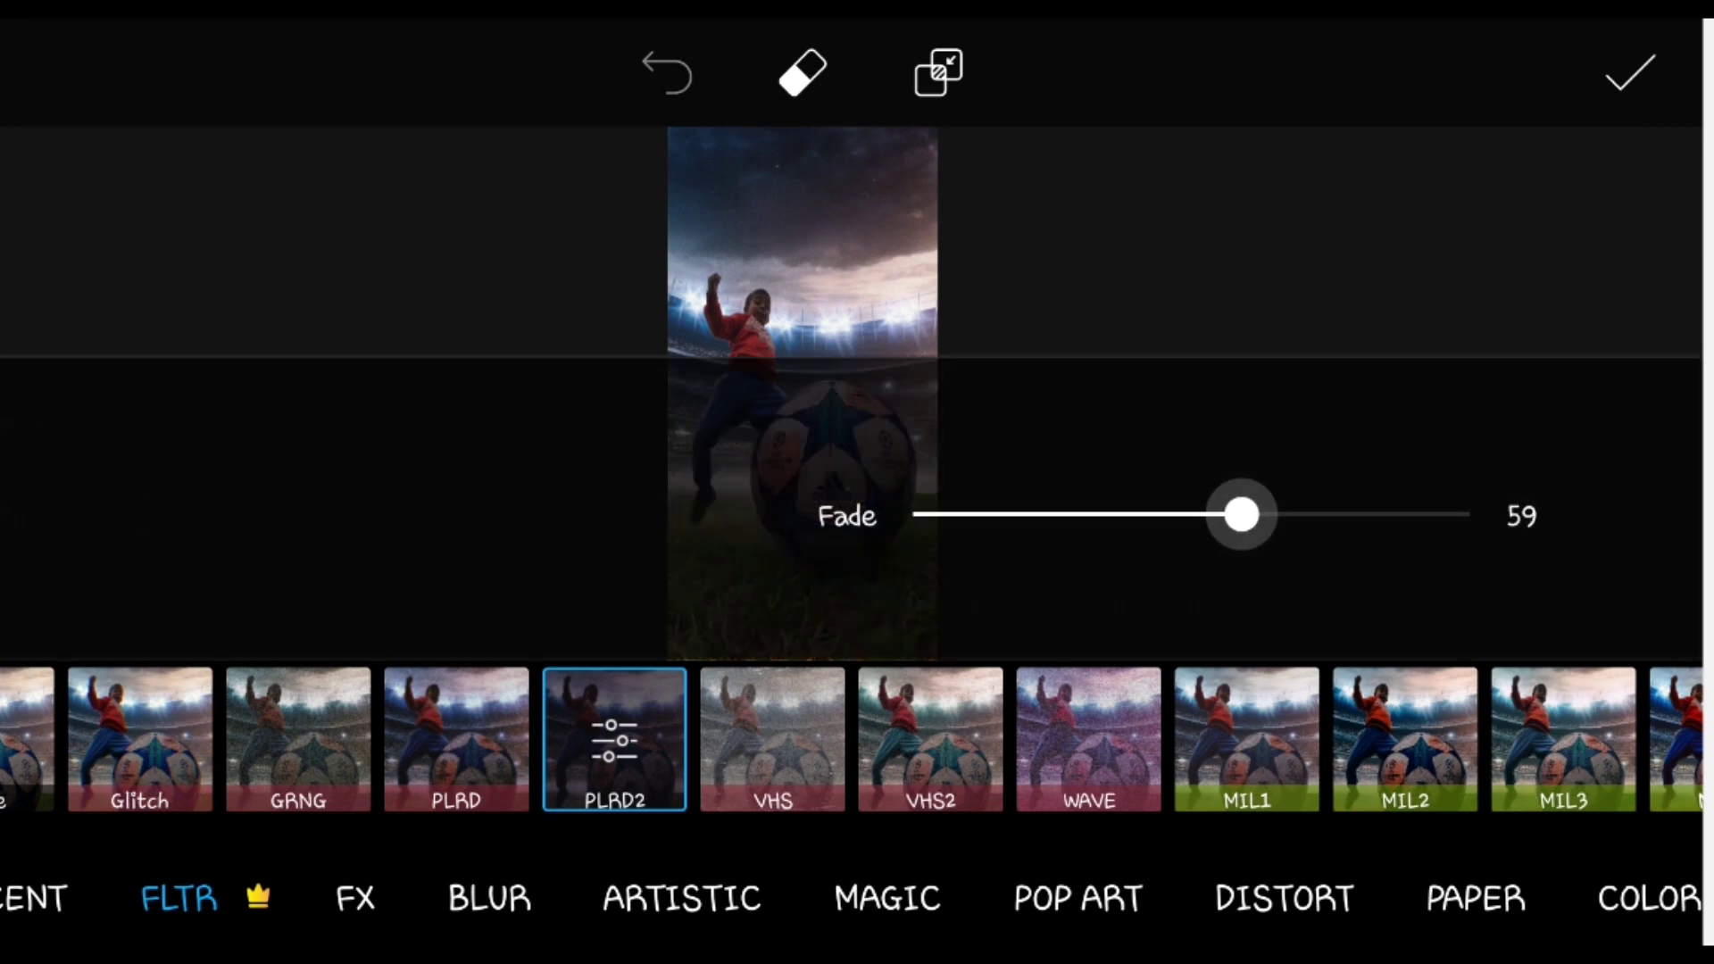
left_click_drag(198, 421, 149, 421)
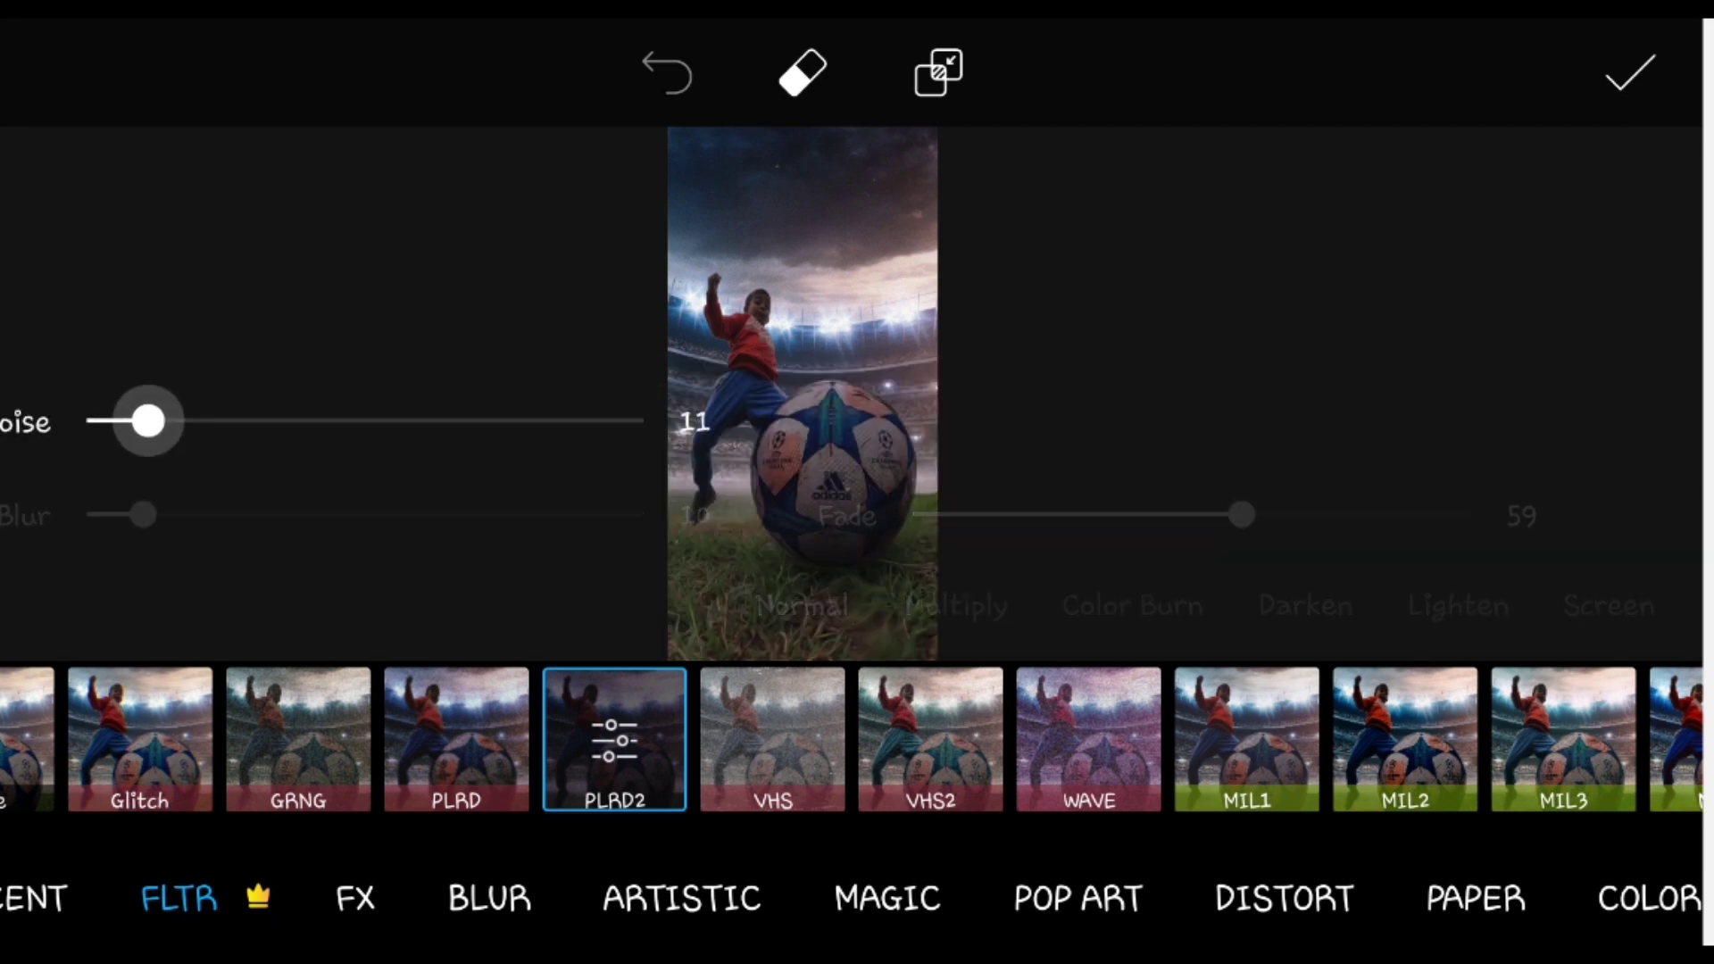